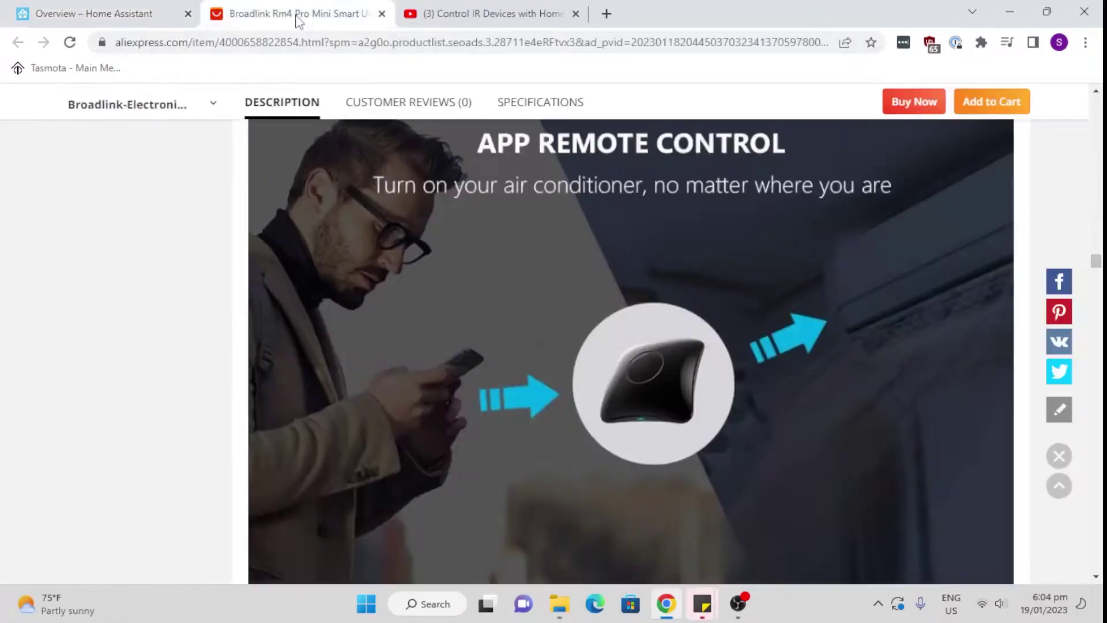
click(295, 15)
scroll(447, 269, up, 15)
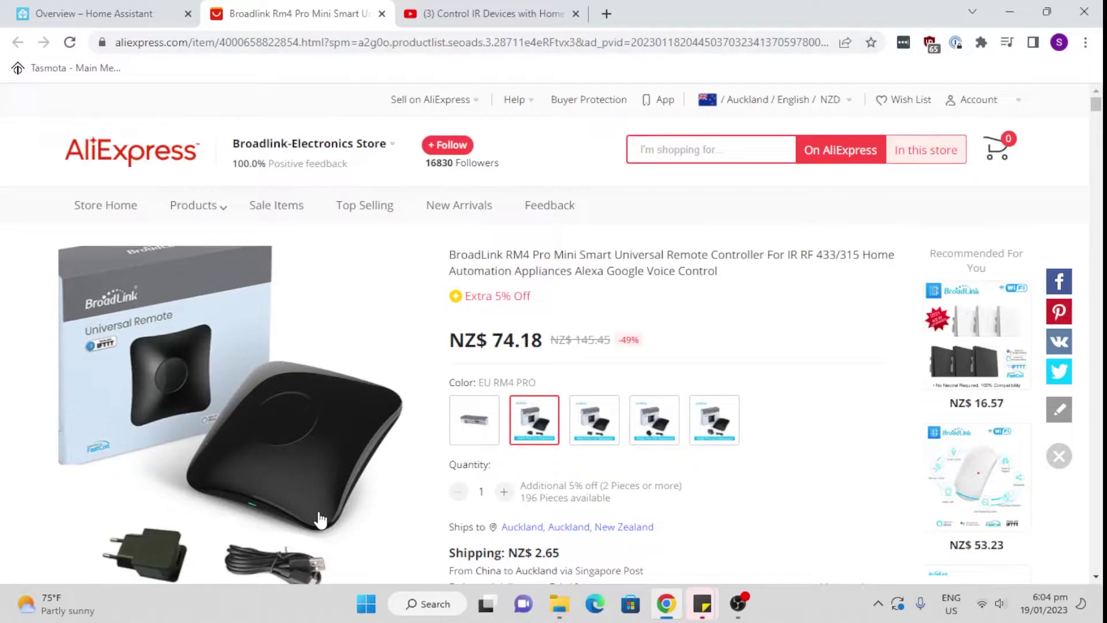
scroll(320, 519, down, 2)
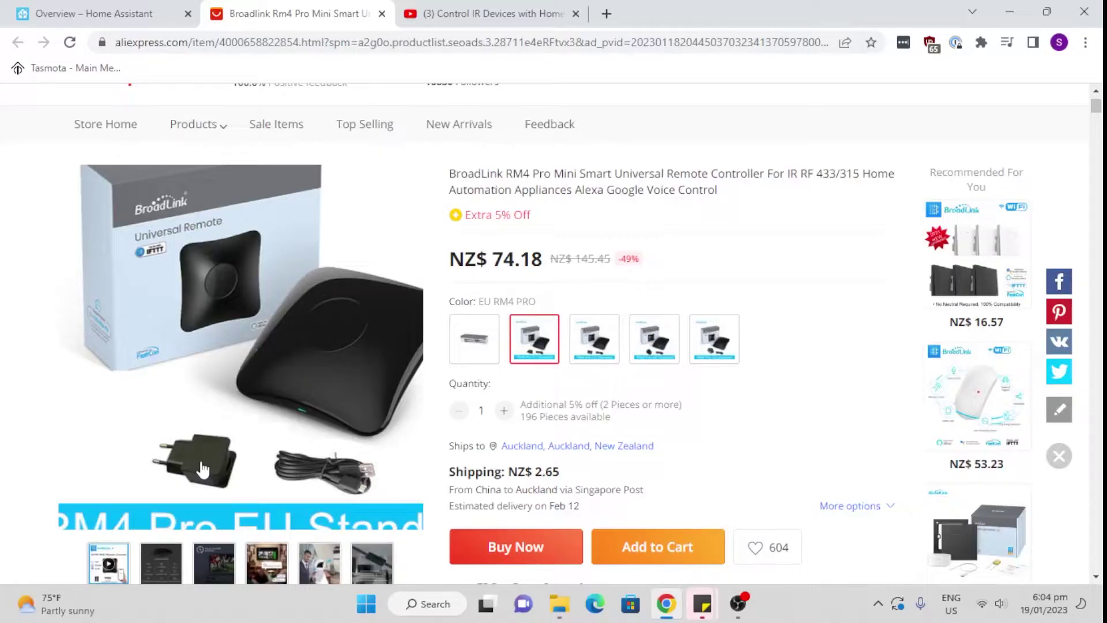
scroll(620, 410, down, 15)
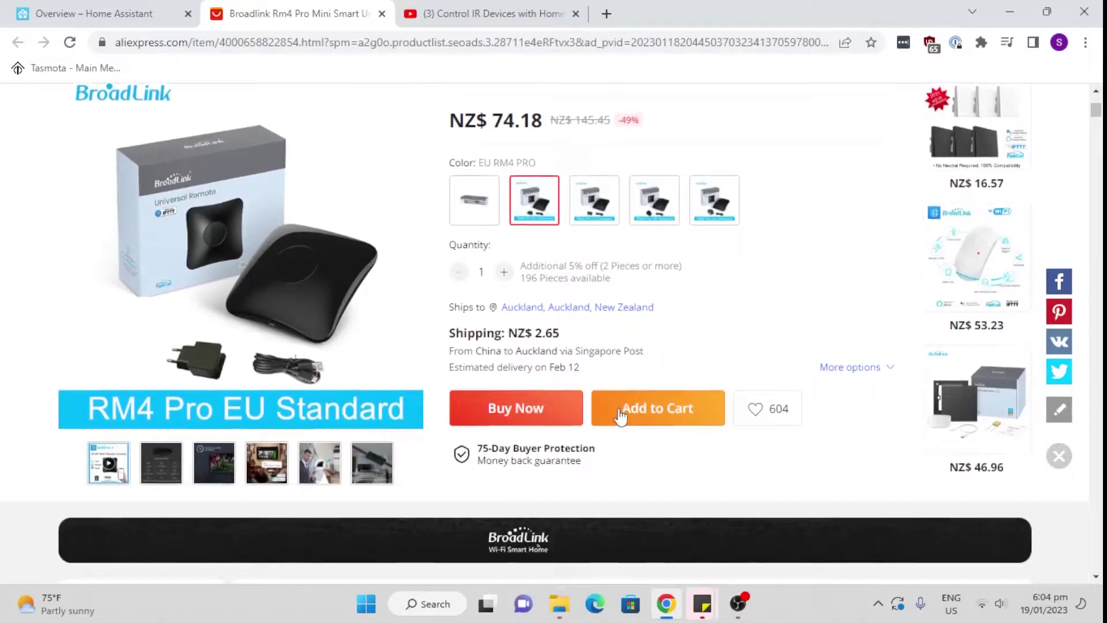
Step: Scroll through the rest of the RM4 Pro description, then return to the Home Assistant Overview tab
scroll(619, 409, down, 10)
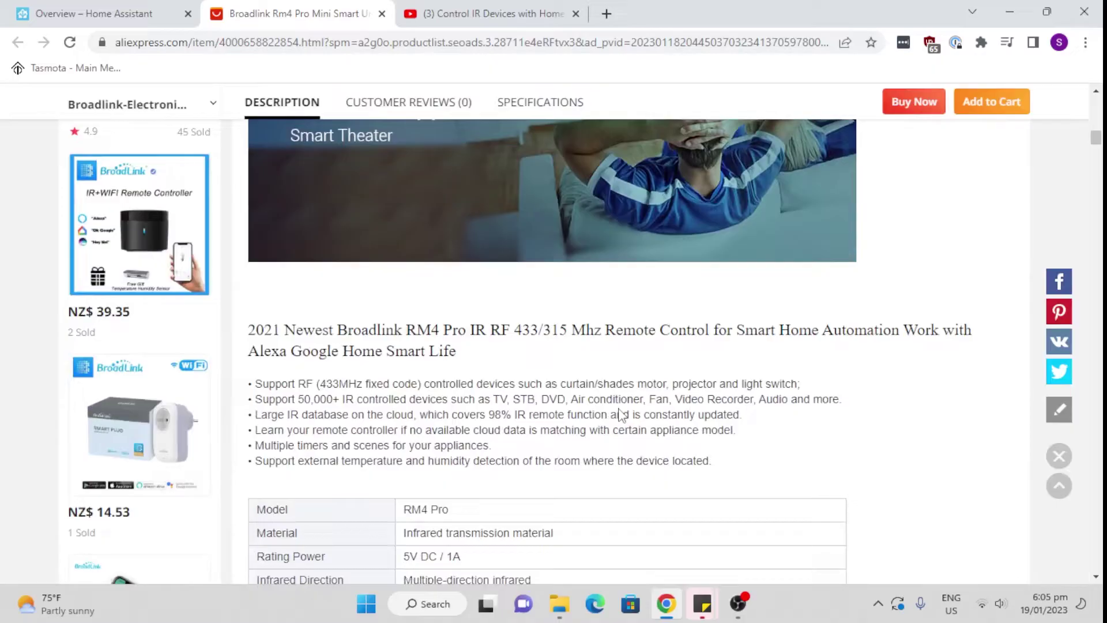
scroll(621, 415, down, 20)
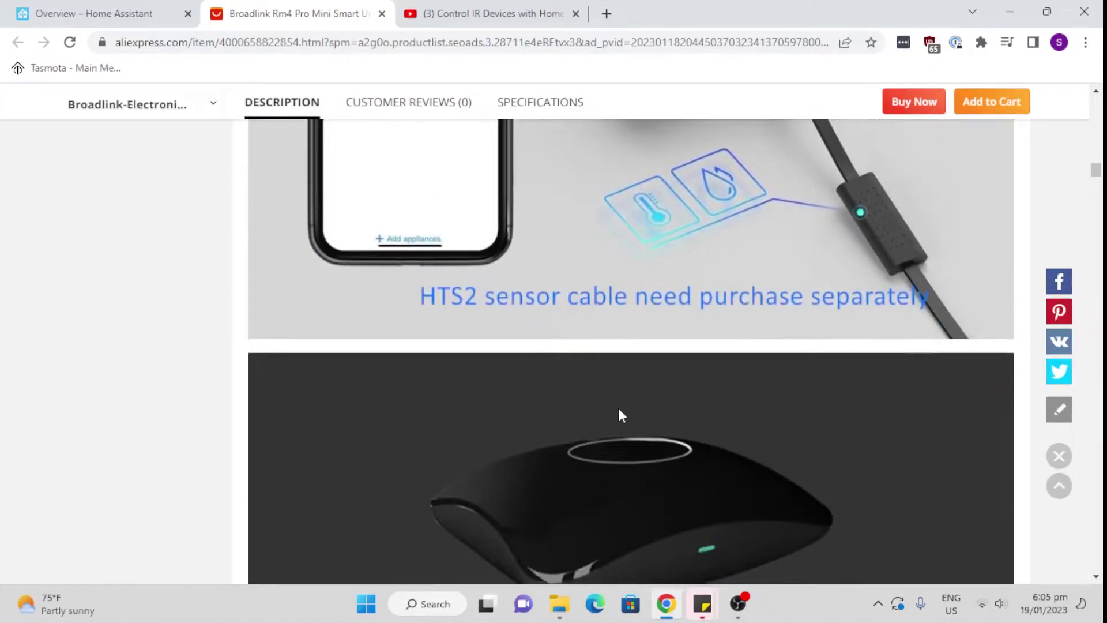
scroll(618, 409, down, 15)
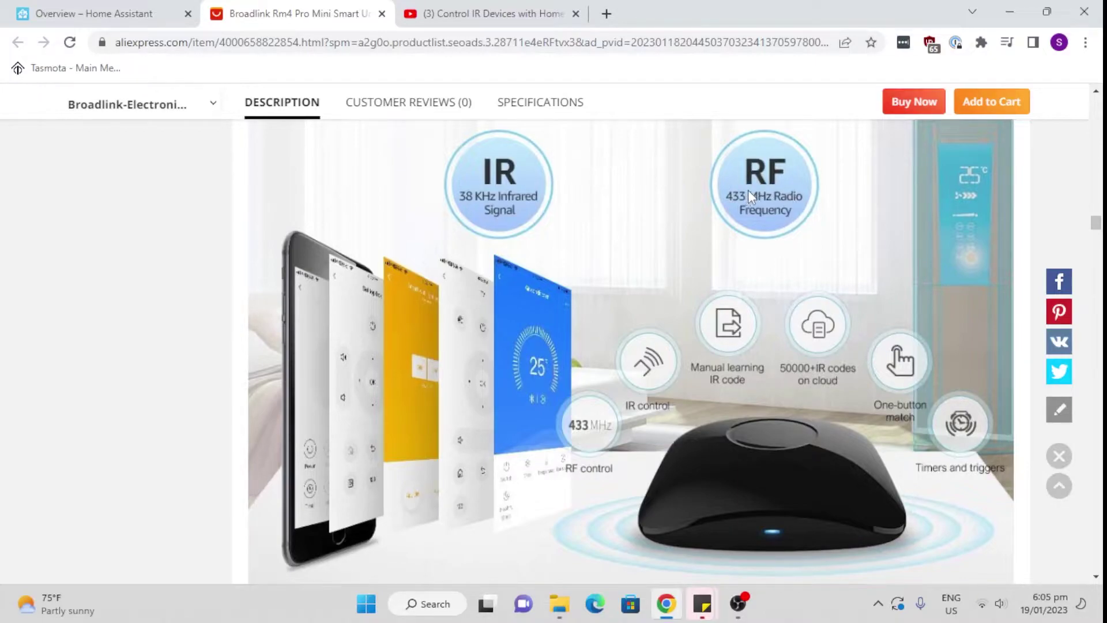
scroll(721, 317, down, 3)
scroll(720, 314, down, 1)
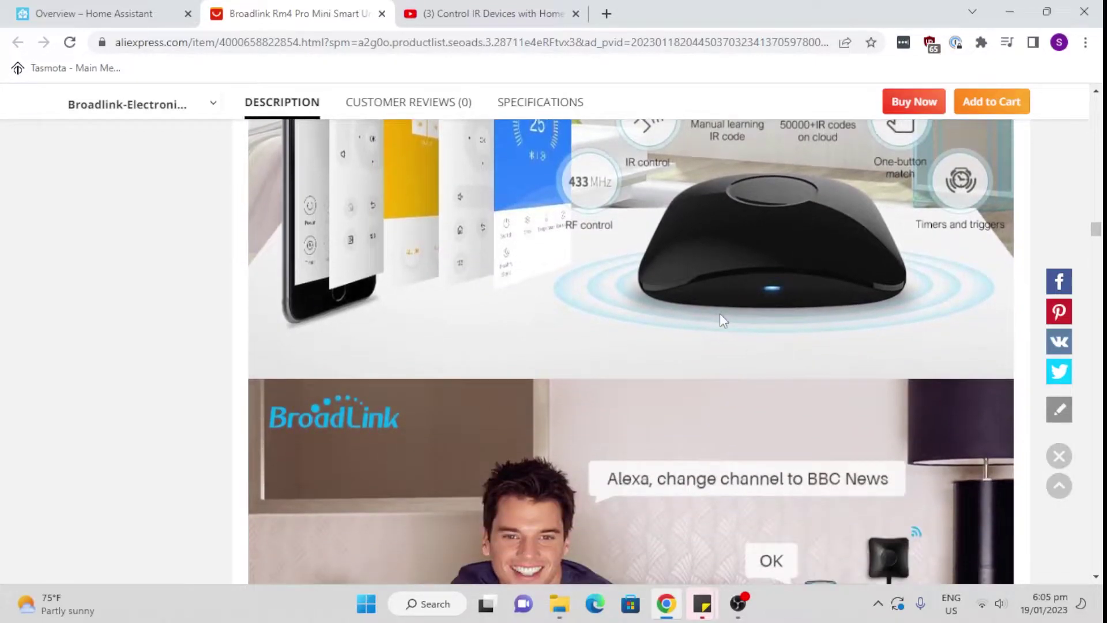
click(92, 14)
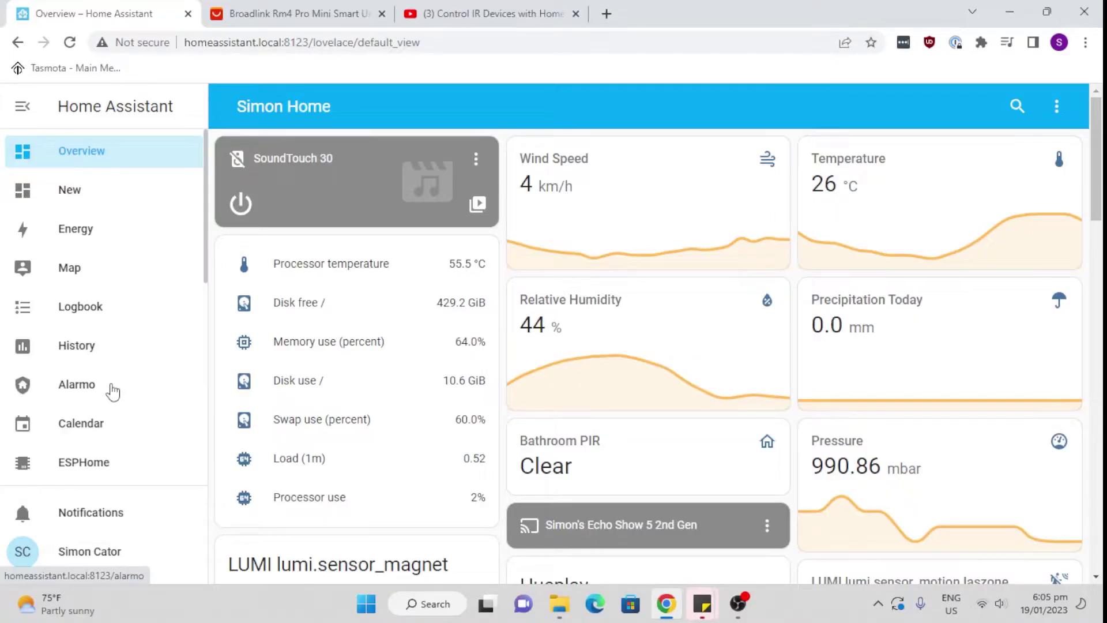
Step: Scroll down the Home Assistant sidebar toward Settings
scroll(111, 390, down, 6)
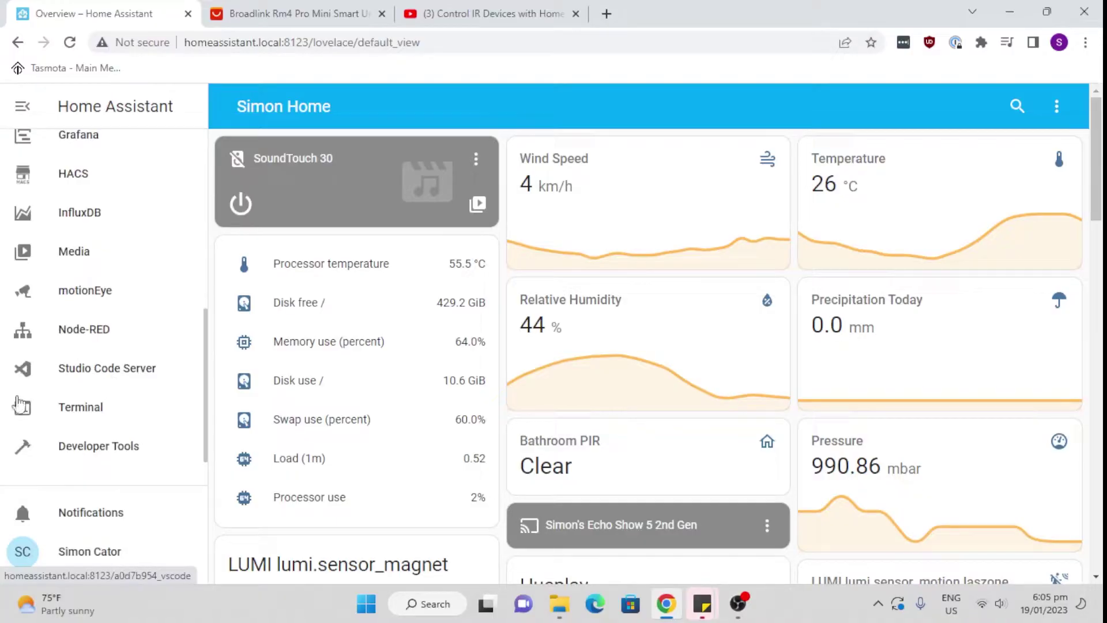
scroll(116, 442, down, 1)
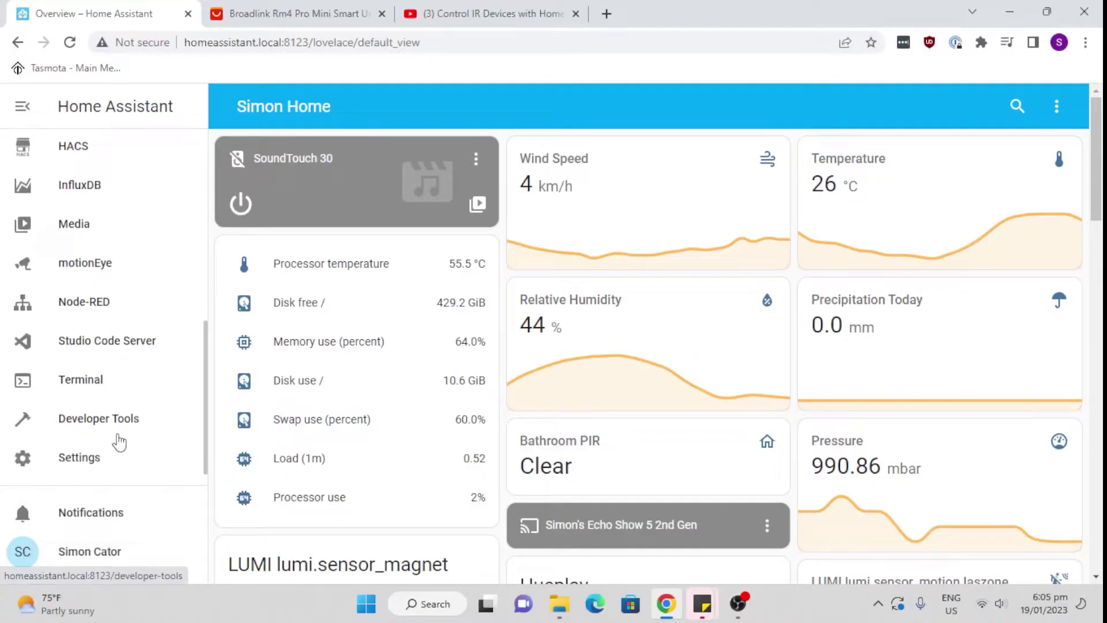
Step: Open Settings > Devices & Services to view the Broadlink Universal Remote integration
click(92, 460)
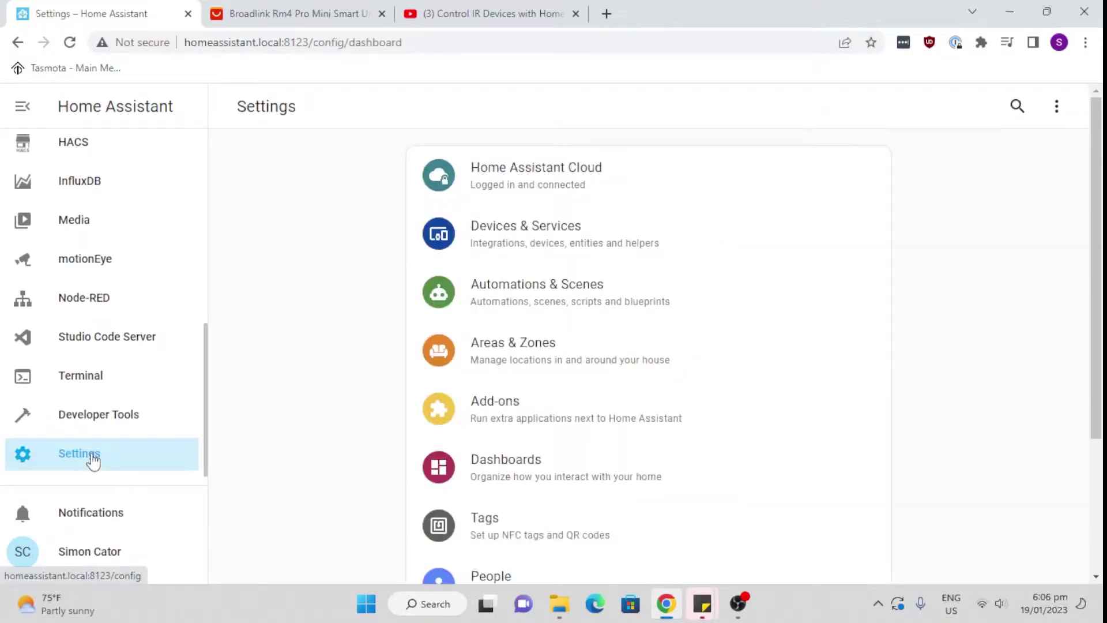
click(507, 241)
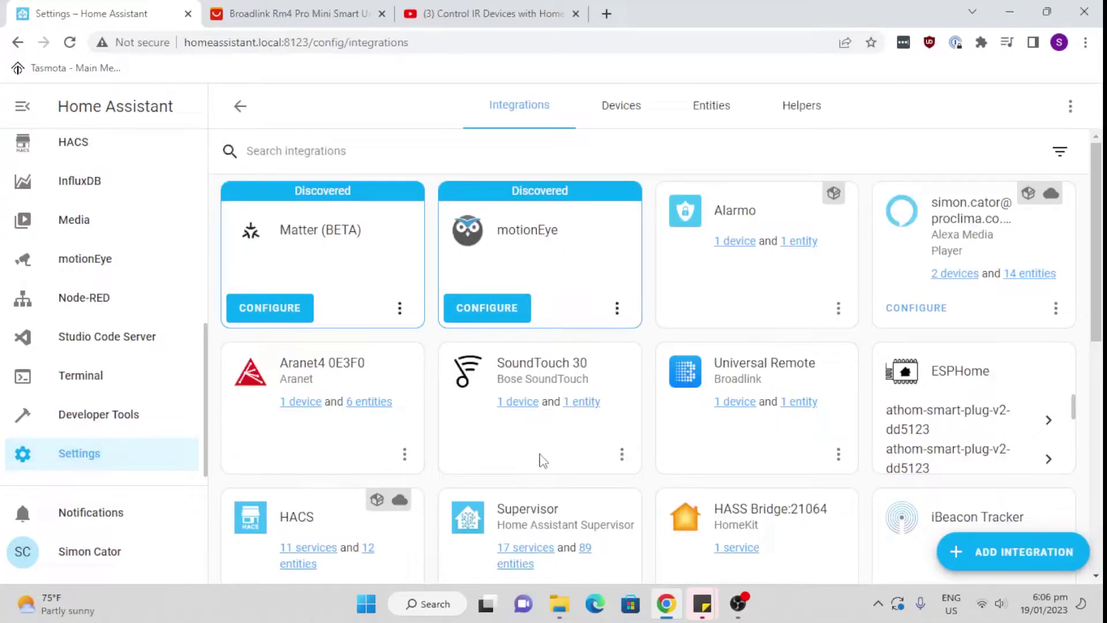
scroll(538, 460, down, 4)
scroll(539, 439, up, 4)
Step: In Developer Tools Services, select the Remote: Learn Command service
click(112, 423)
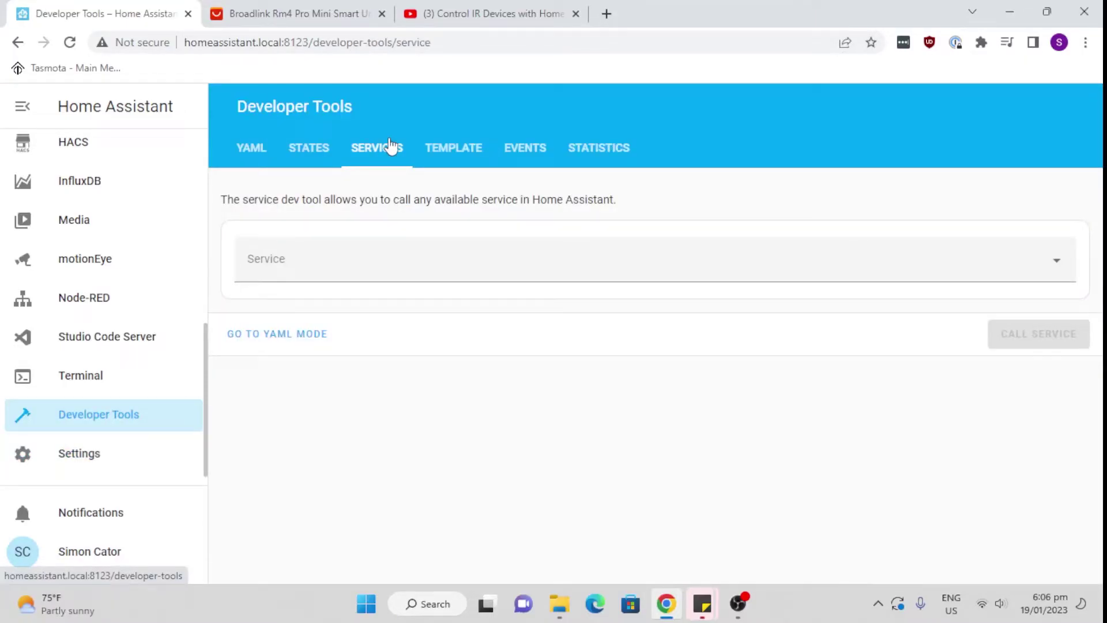
click(315, 262)
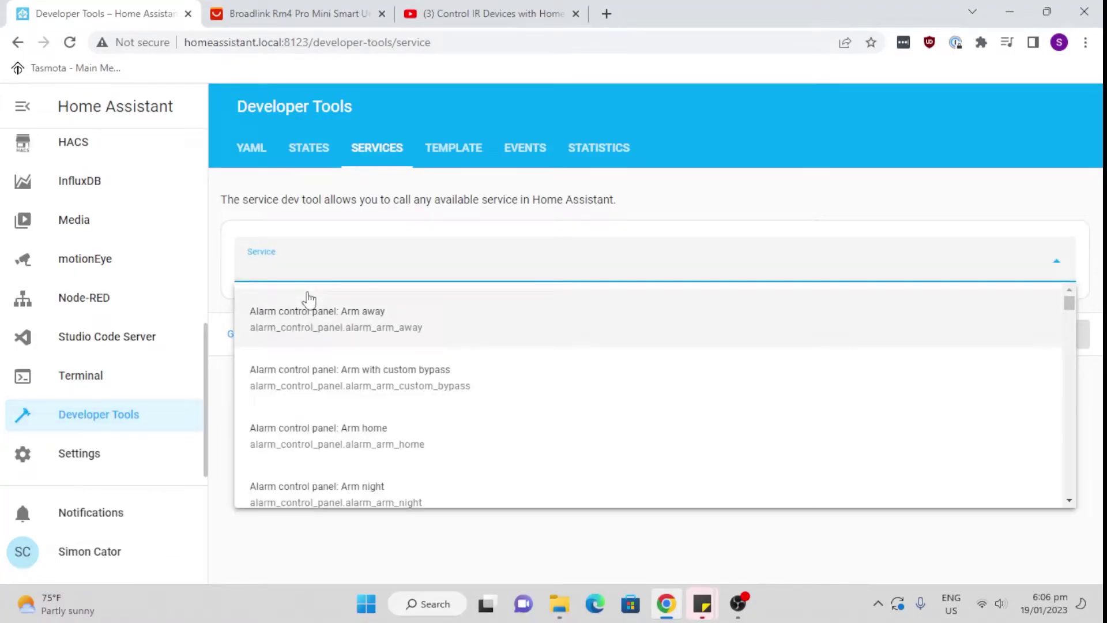
text(remot)
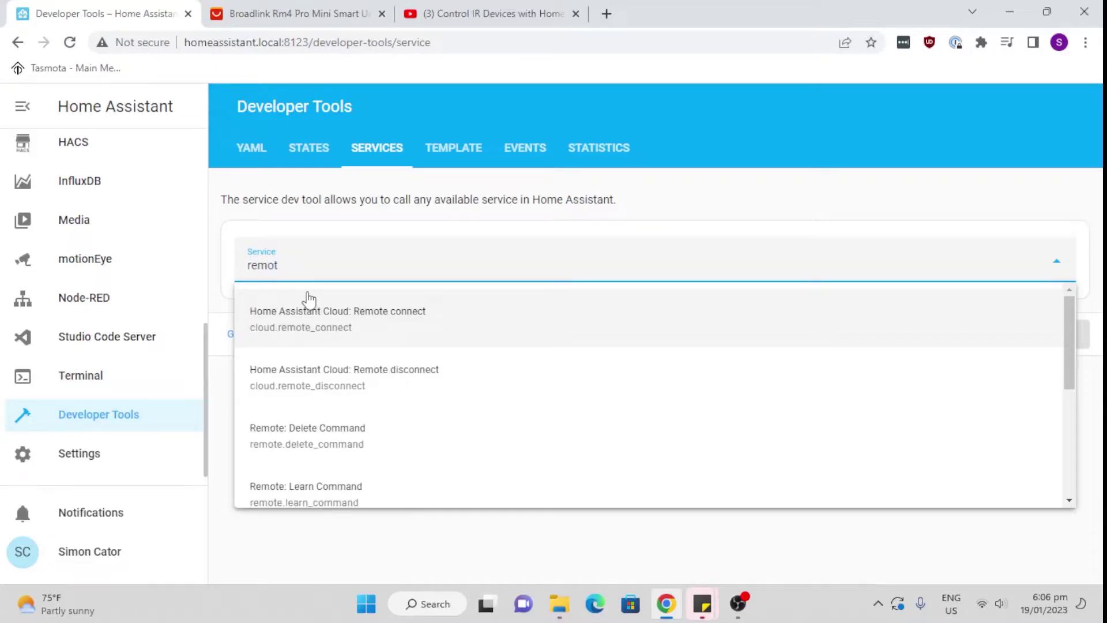
click(344, 497)
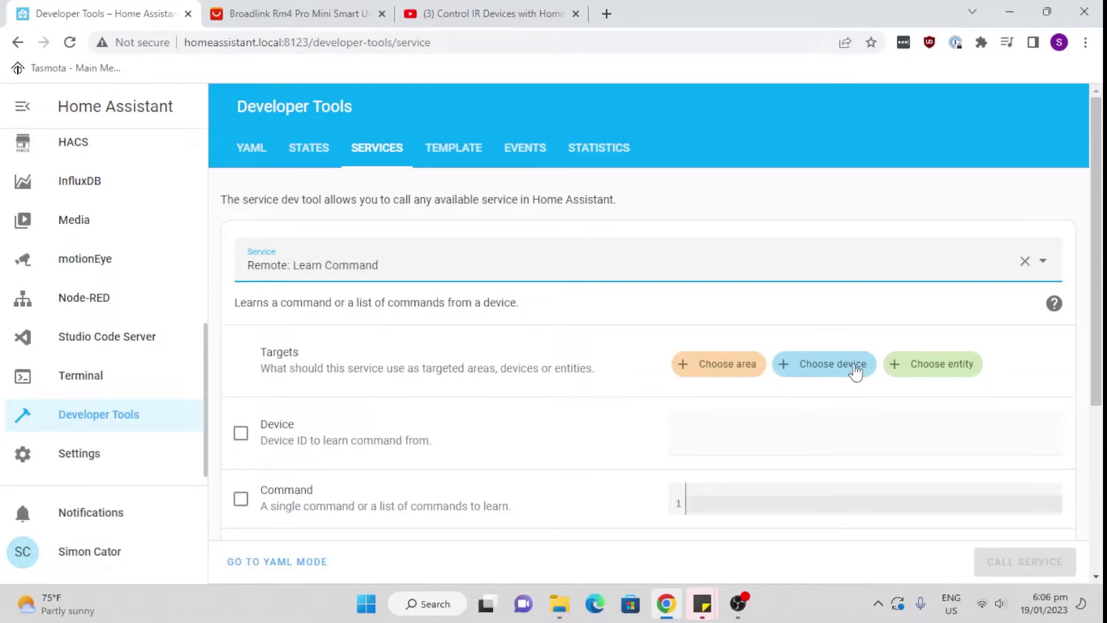
Step: Target the Universal Remote device and set the Device field to aircon_bed
click(857, 365)
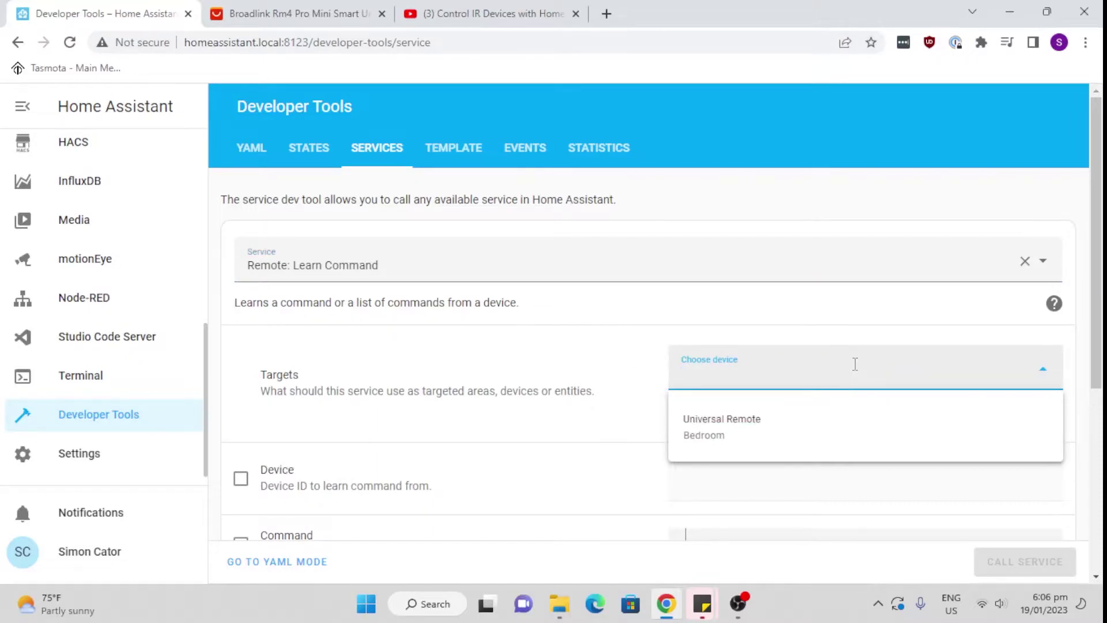
click(854, 444)
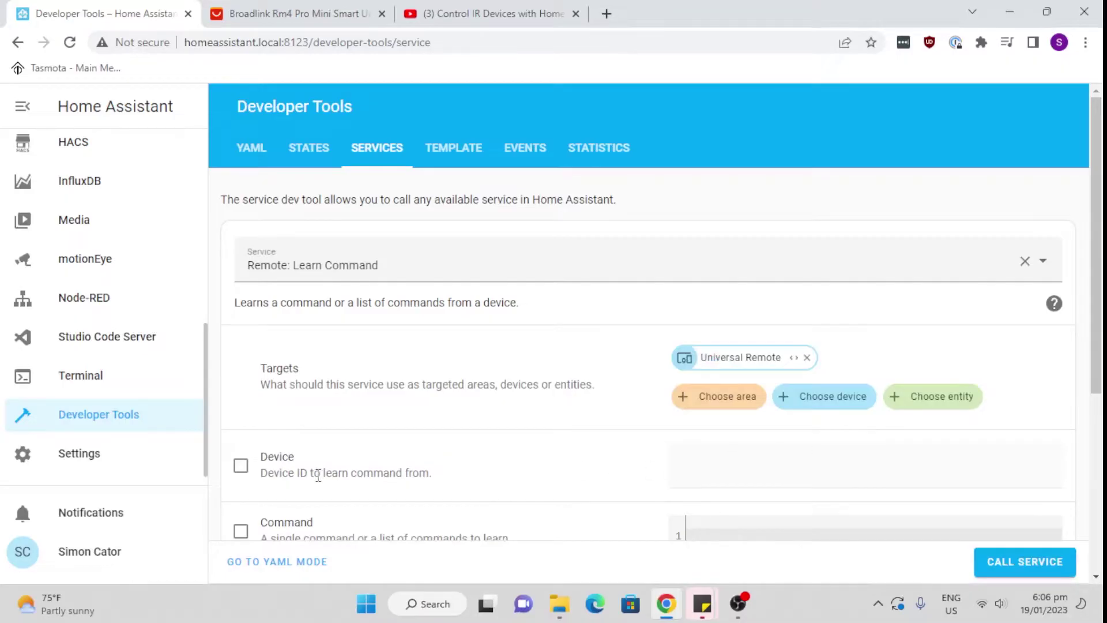
click(240, 467)
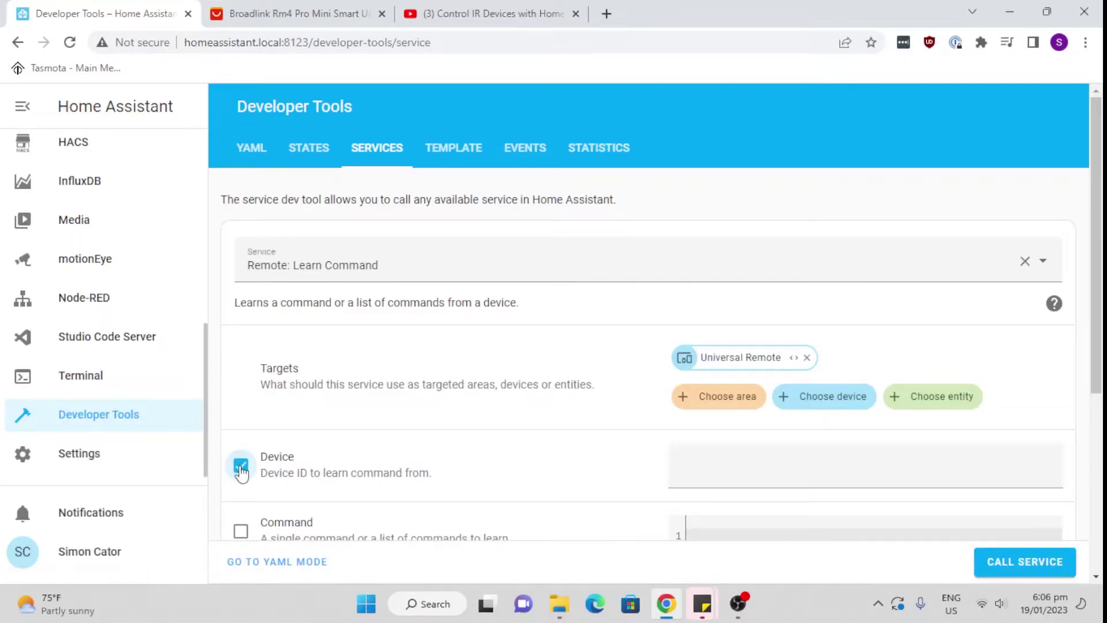
click(750, 475)
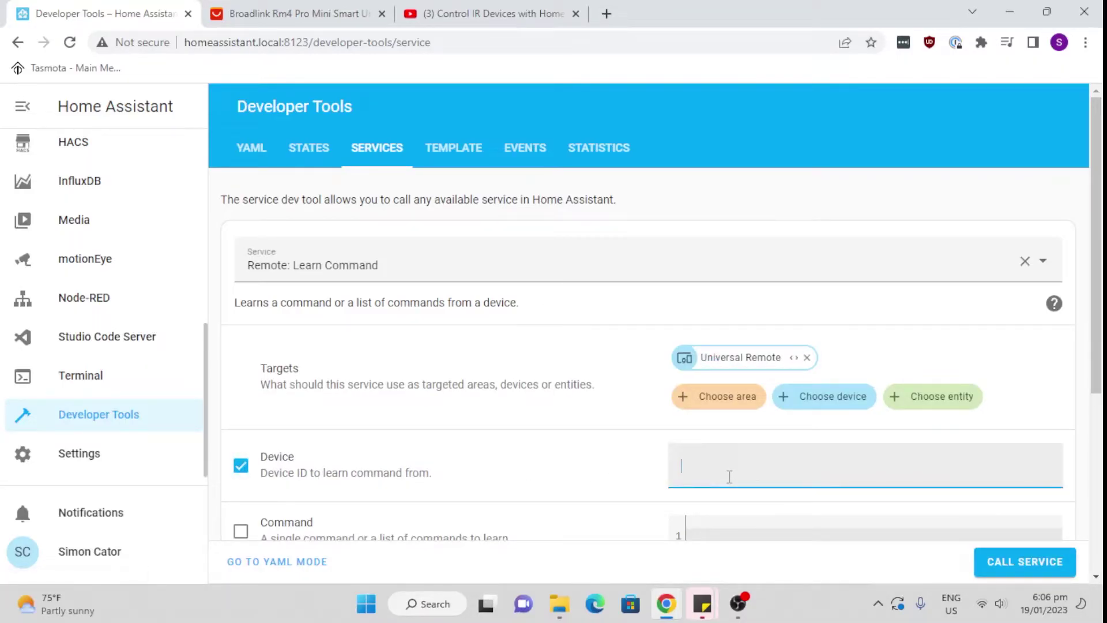
text(aircon_bed)
Step: Set command tempplus with command type ir and call the Learn Command service
scroll(333, 464, down, 2)
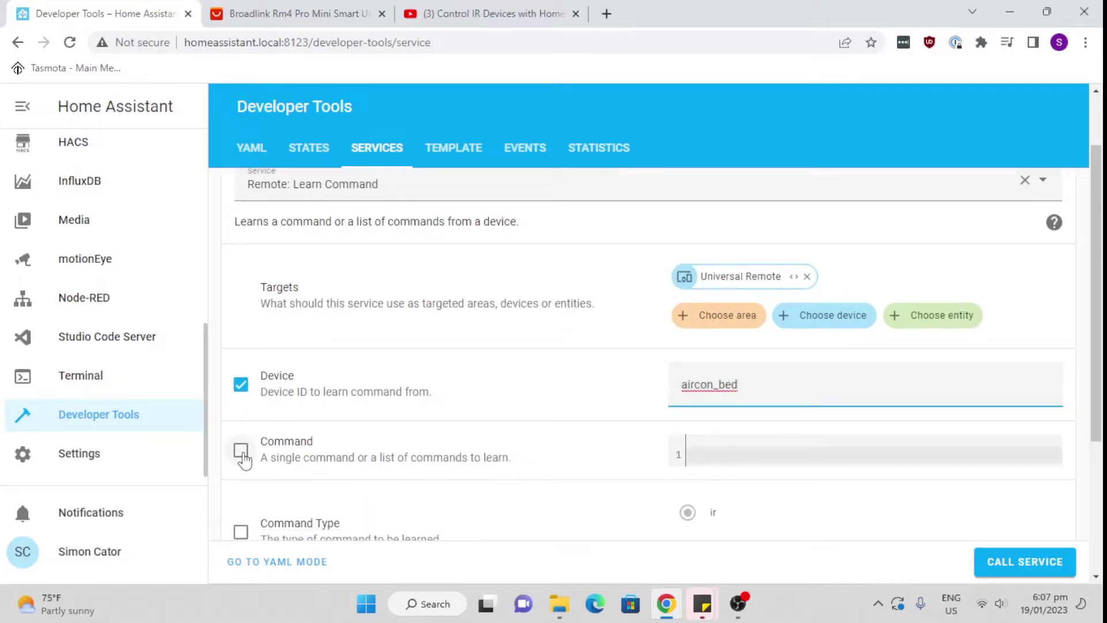
click(241, 451)
click(827, 456)
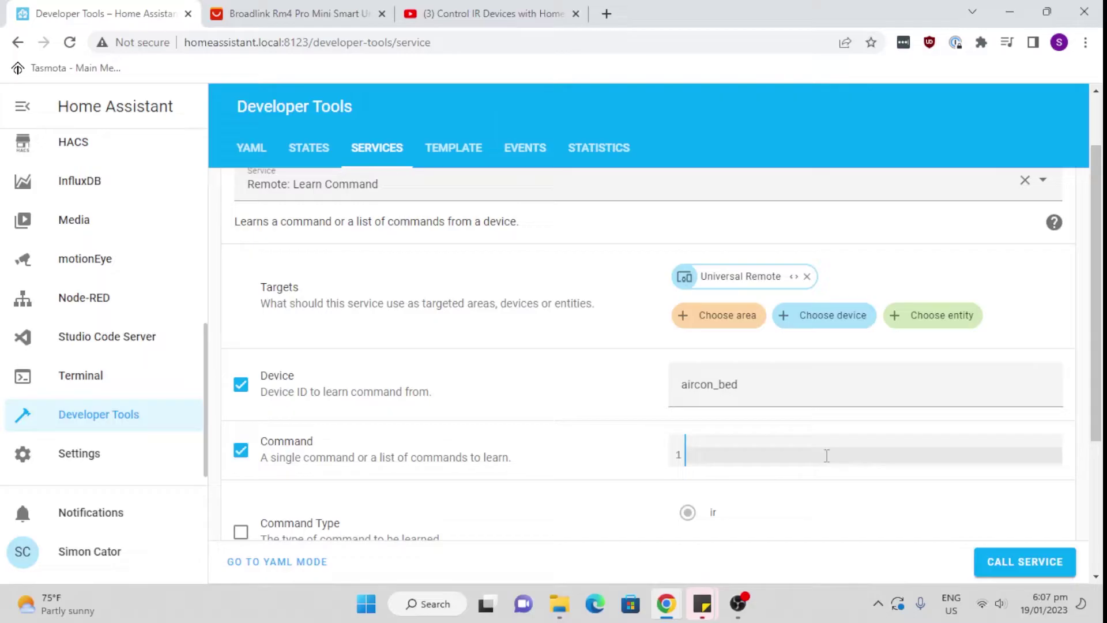
text(tempplus)
scroll(826, 455, down, 2)
click(241, 452)
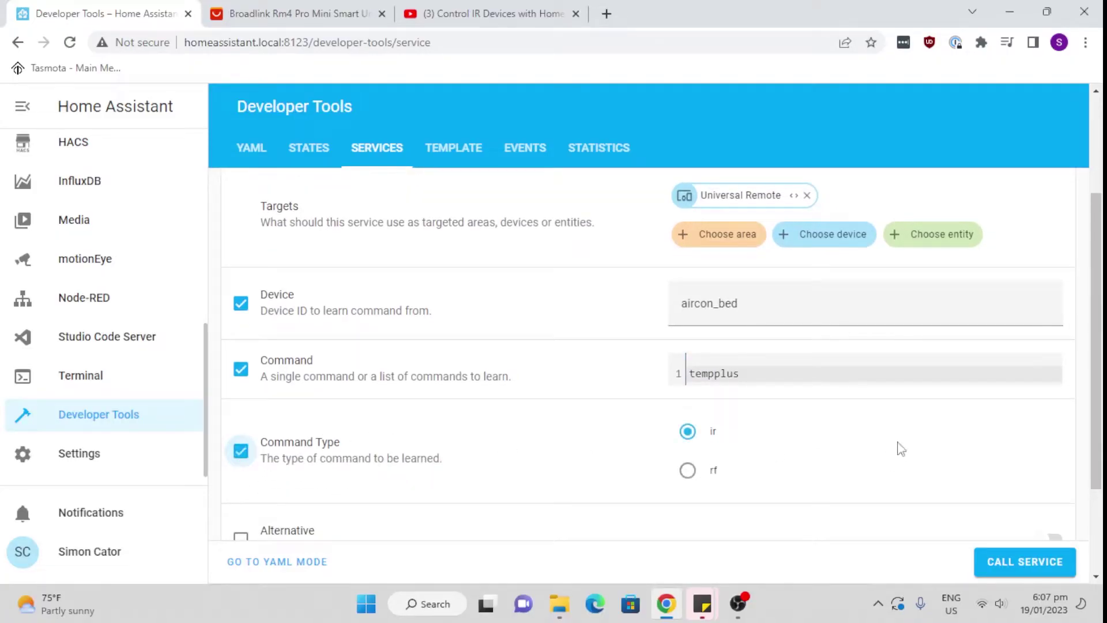
scroll(802, 465, down, 2)
scroll(806, 468, down, 1)
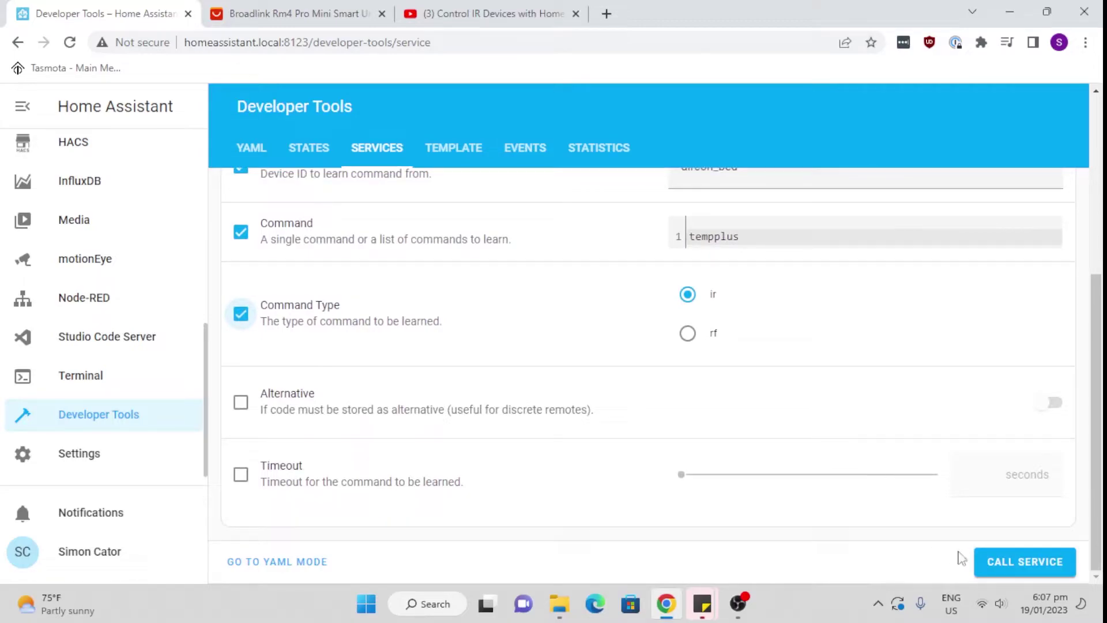
click(1010, 566)
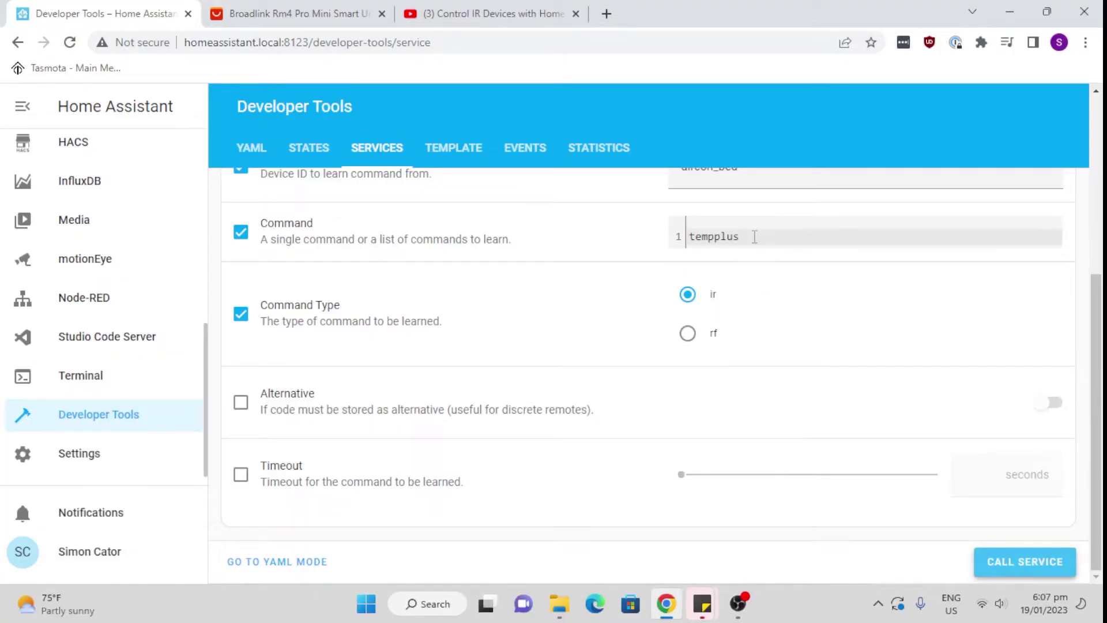
Step: Change the command name to tempminus and call Learn Command again
drag(742, 237, 716, 239)
text(mu)
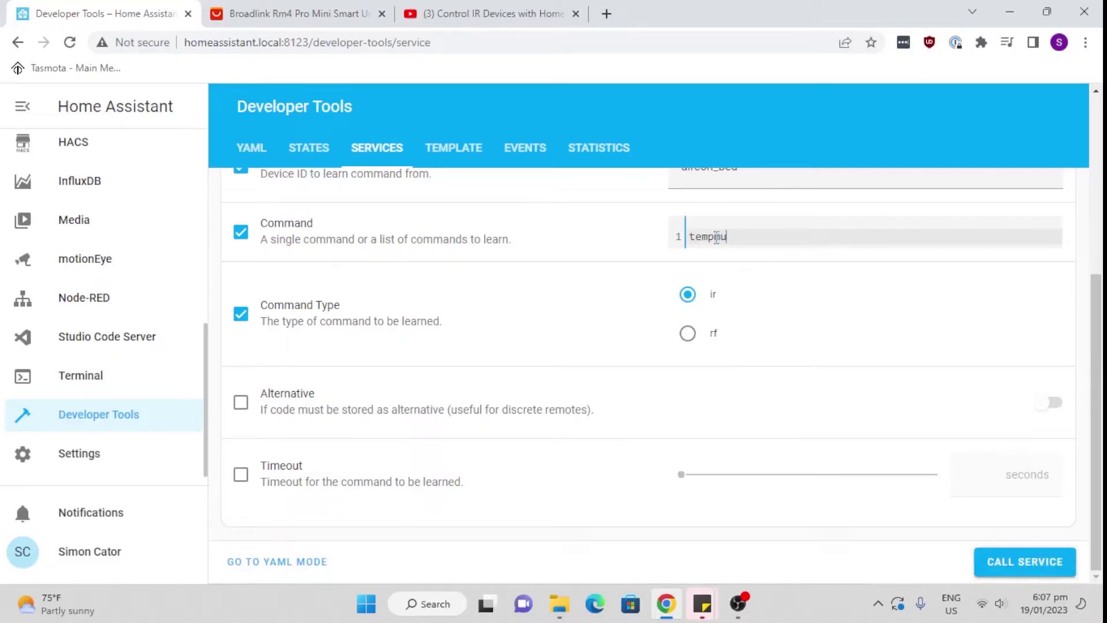
key(BackSpace)
text(inus)
click(1014, 571)
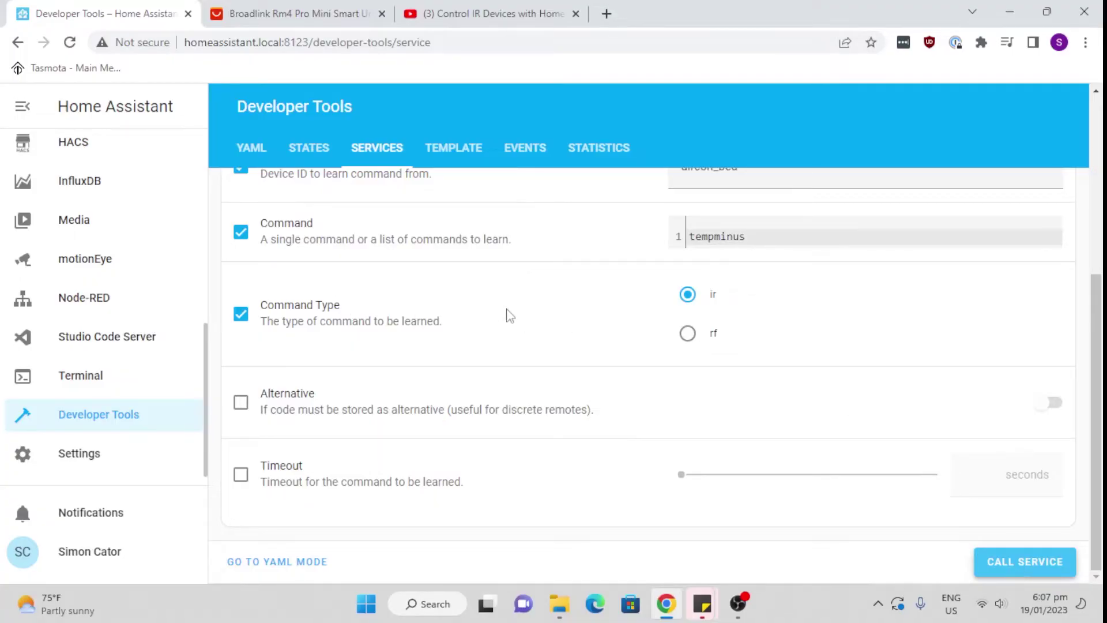
Step: Go to Settings and open Automations & Scenes
click(122, 459)
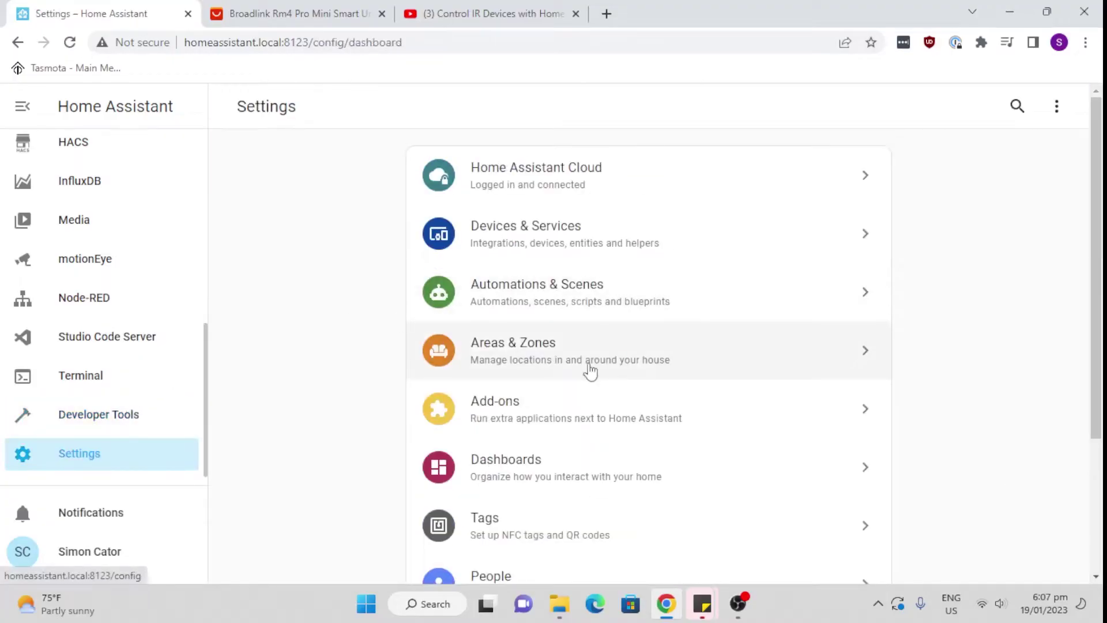
scroll(589, 369, down, 2)
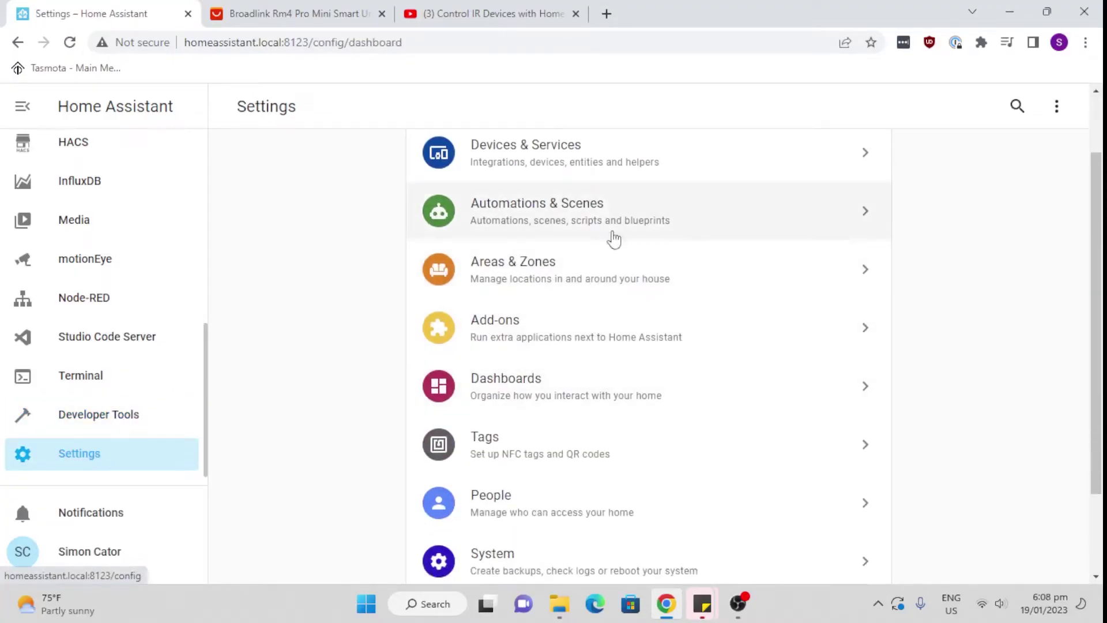
scroll(634, 407, down, 2)
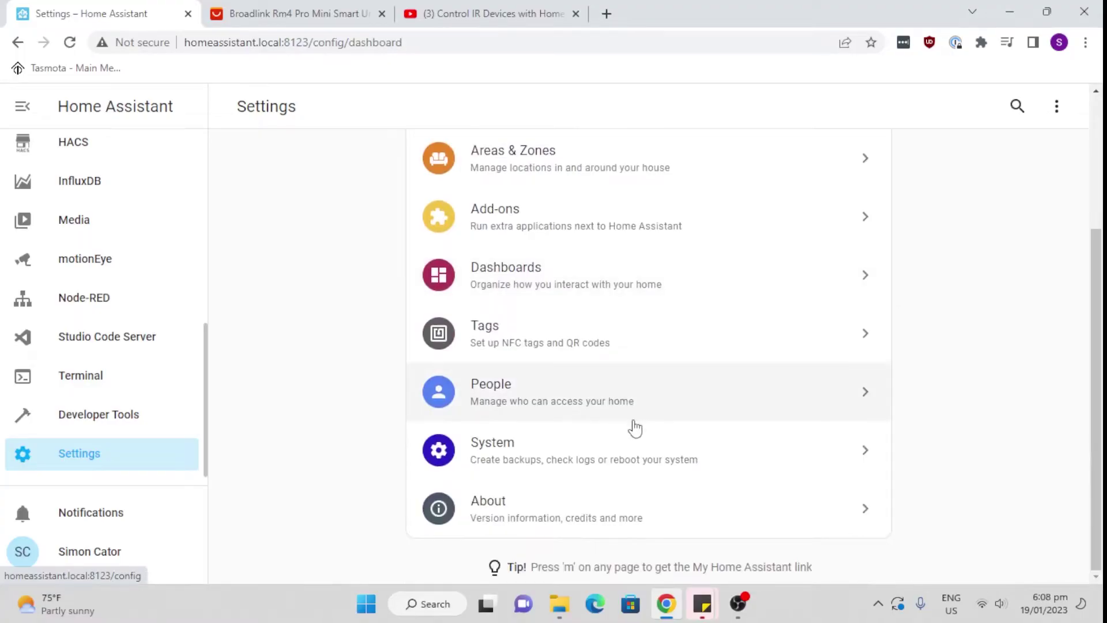
scroll(634, 424, up, 4)
click(603, 300)
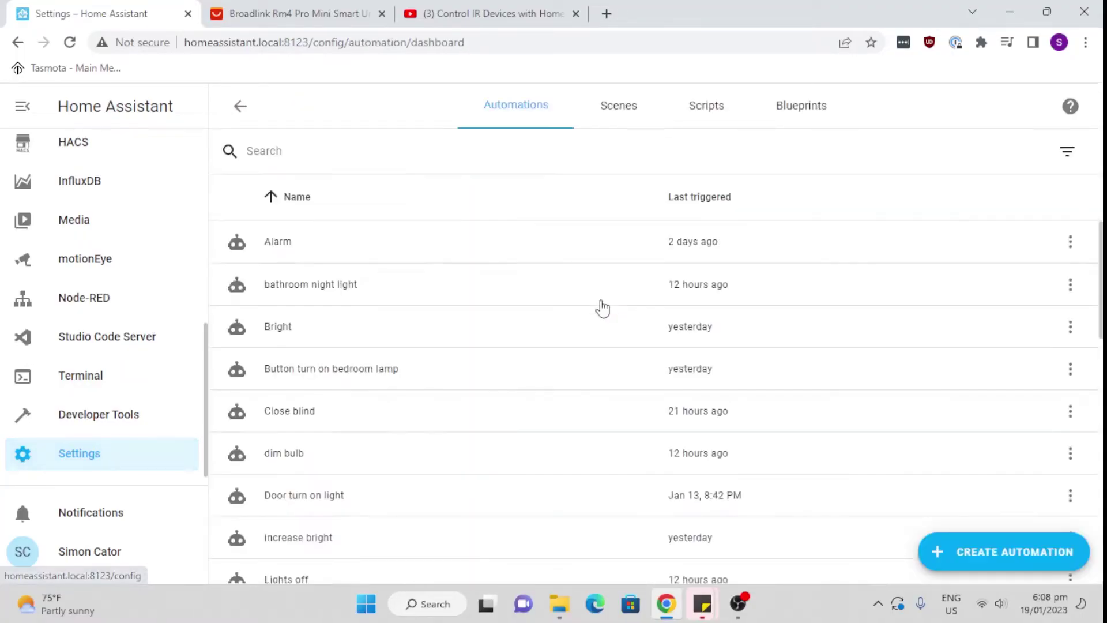
Step: From the Scripts tab, add a new script and name it Aircontempplus
click(713, 110)
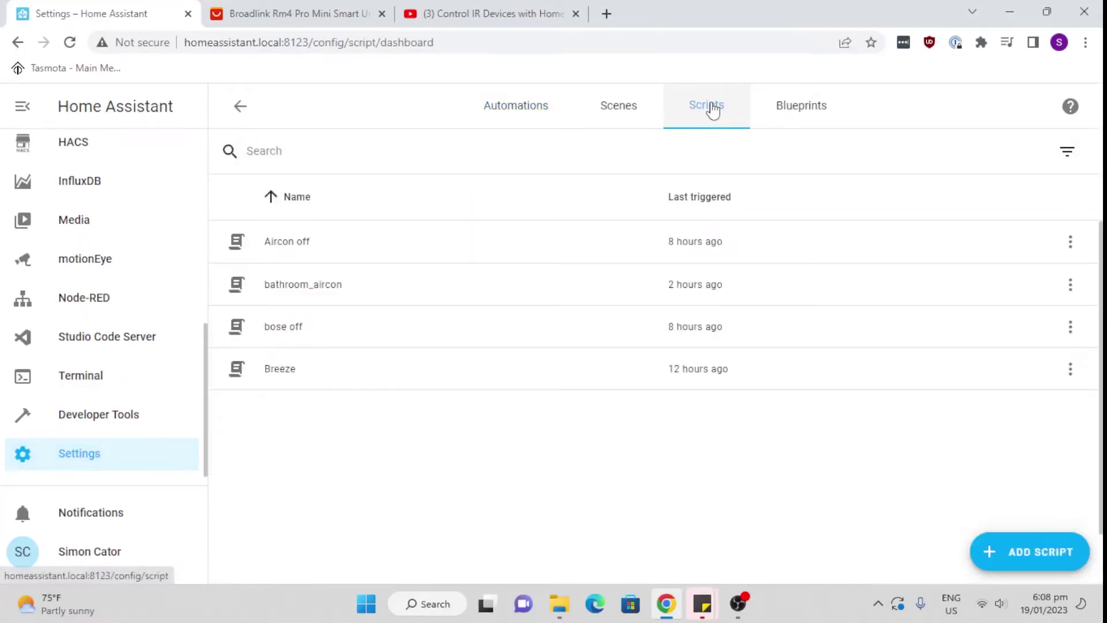
click(1060, 552)
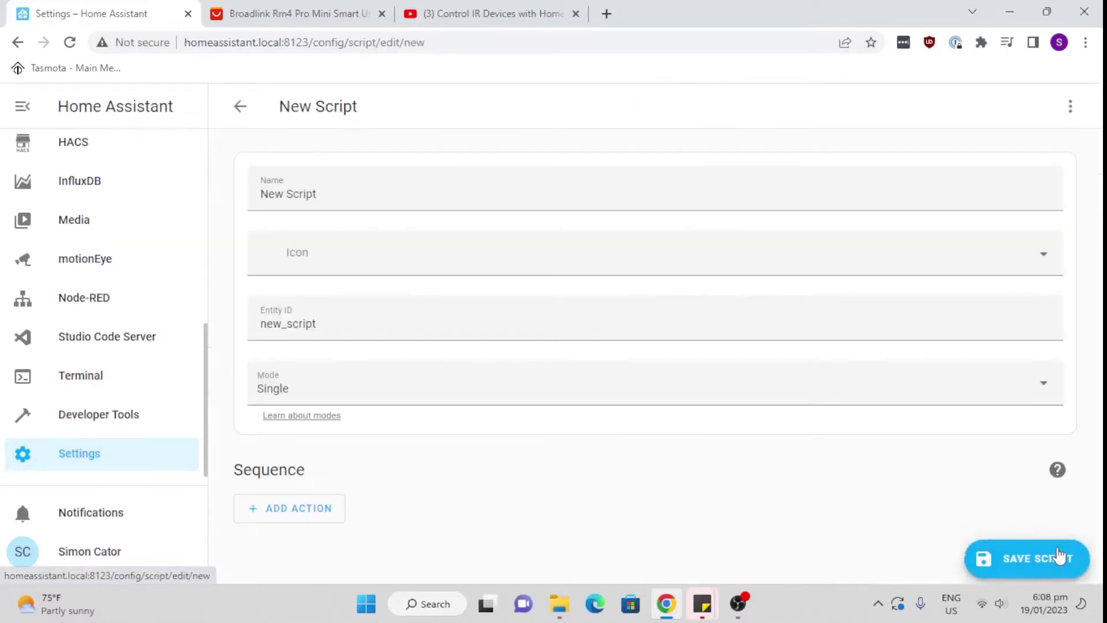
drag(403, 192, 200, 198)
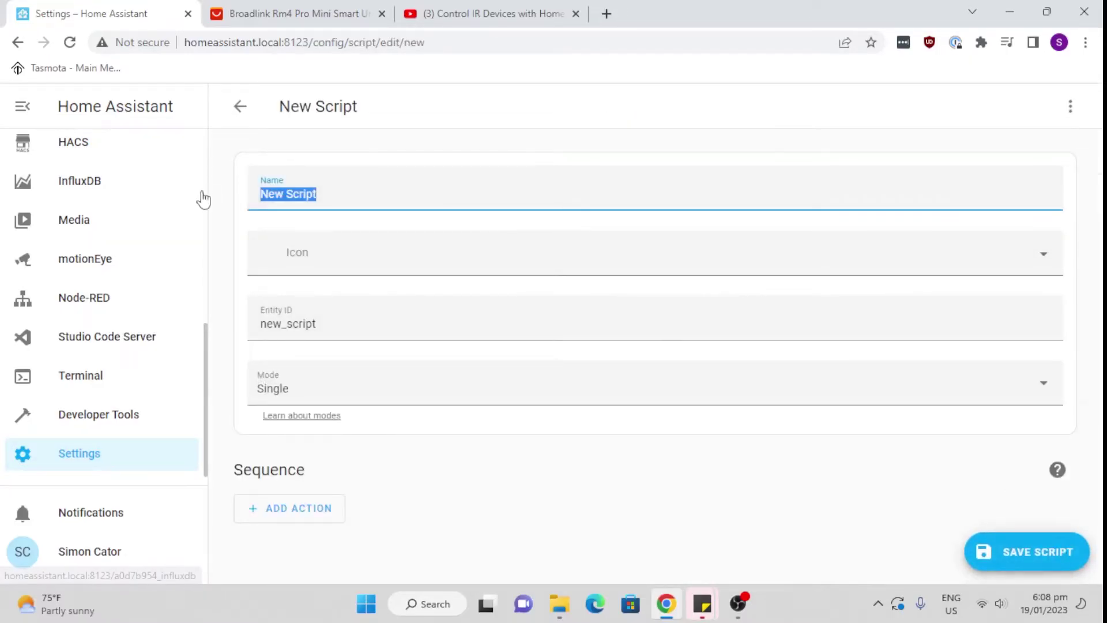
text(Ai)
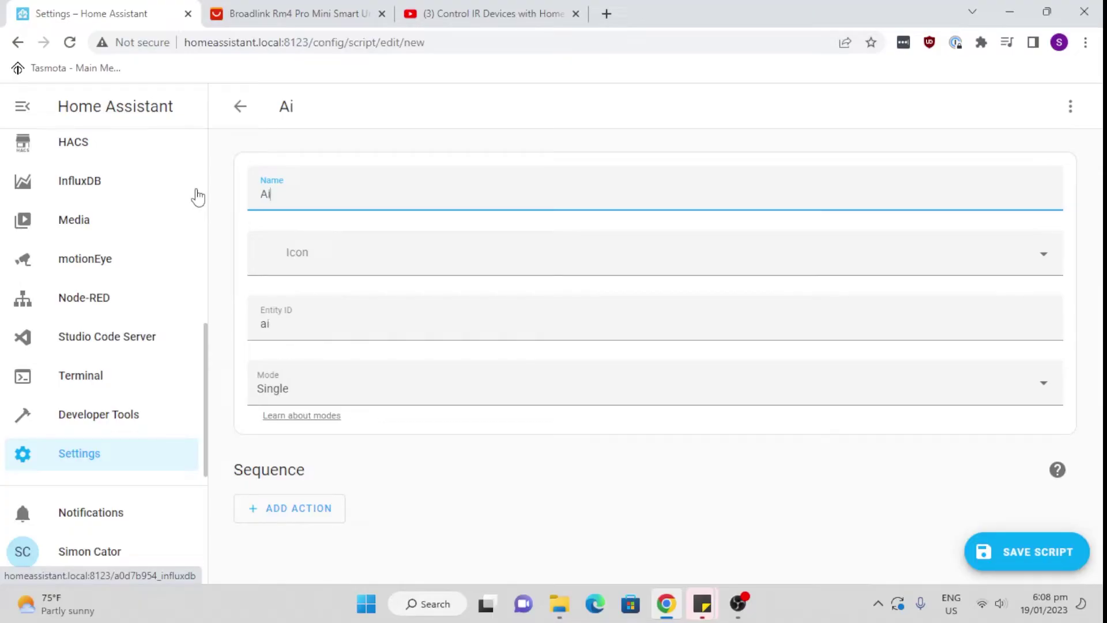
text(rcontempl)
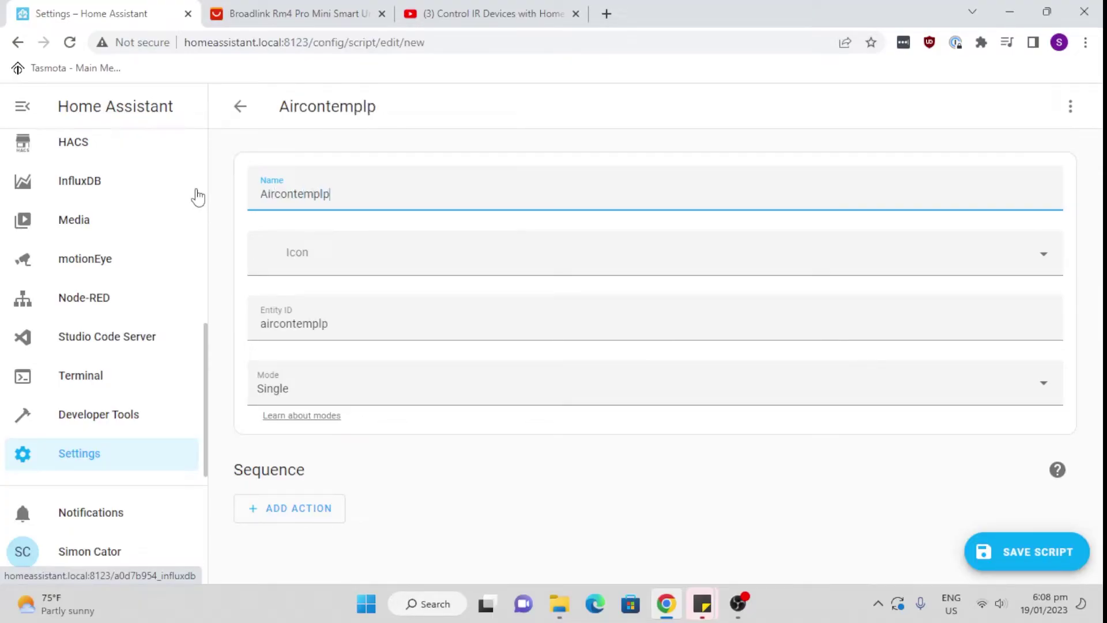
key(BackSpace)
text(plus)
Step: Add a service action to the script sequence using Remote: Send Command
click(299, 510)
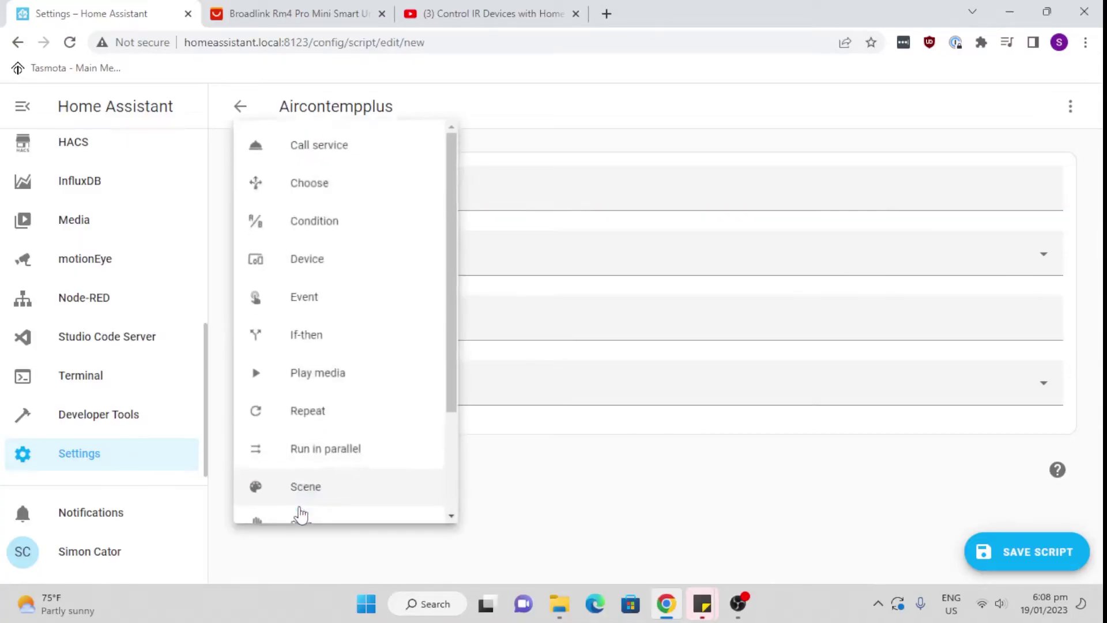
click(289, 148)
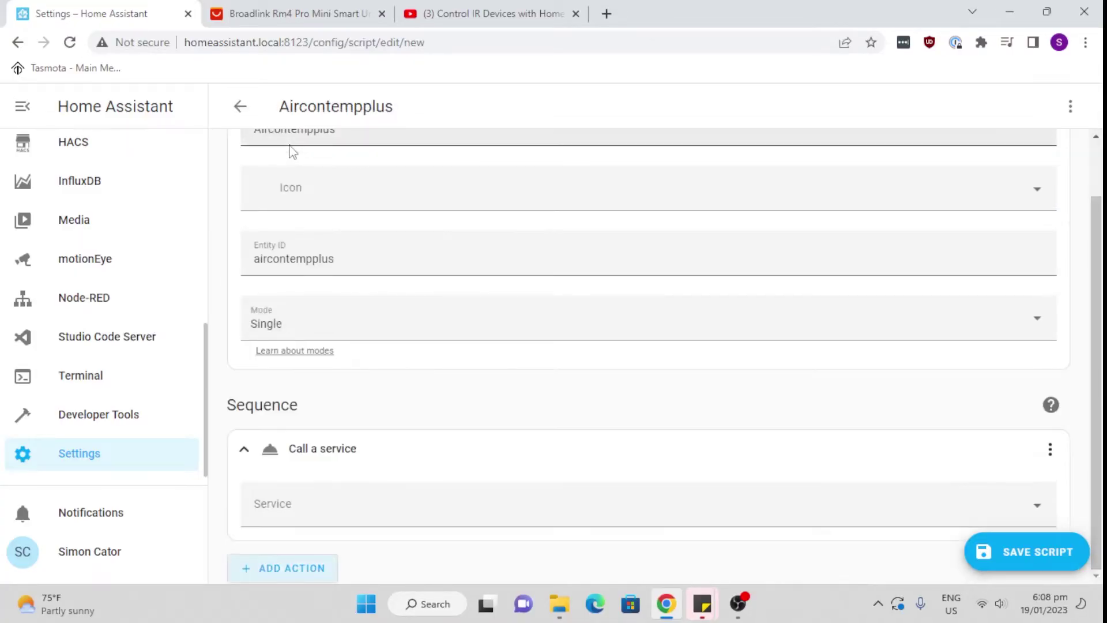
click(383, 504)
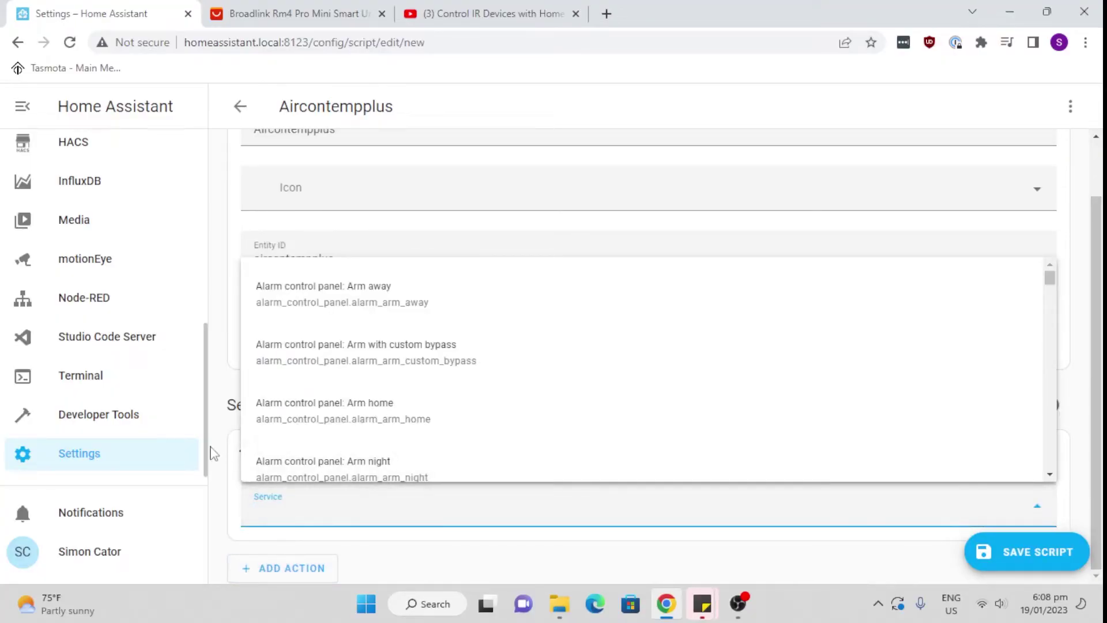
scroll(338, 421, down, 4)
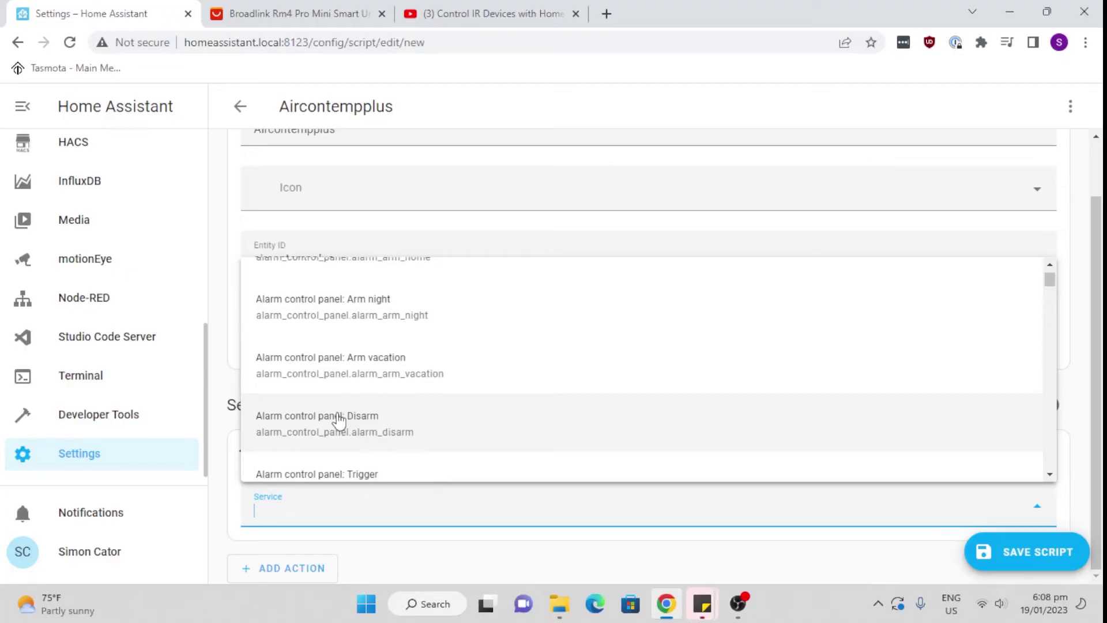
text(remo)
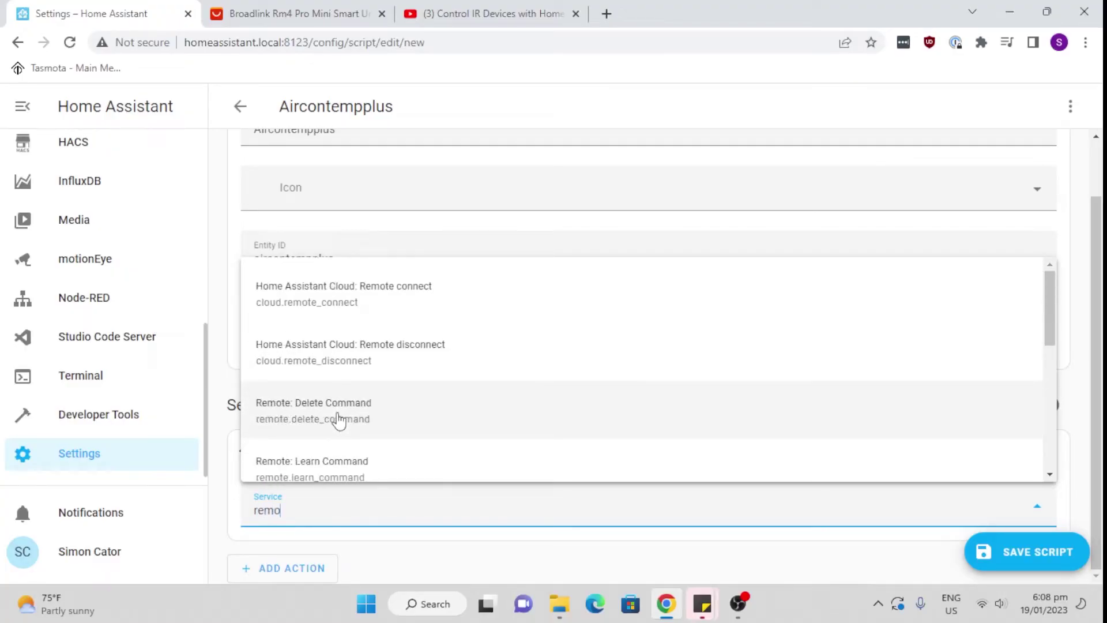
scroll(339, 421, down, 1)
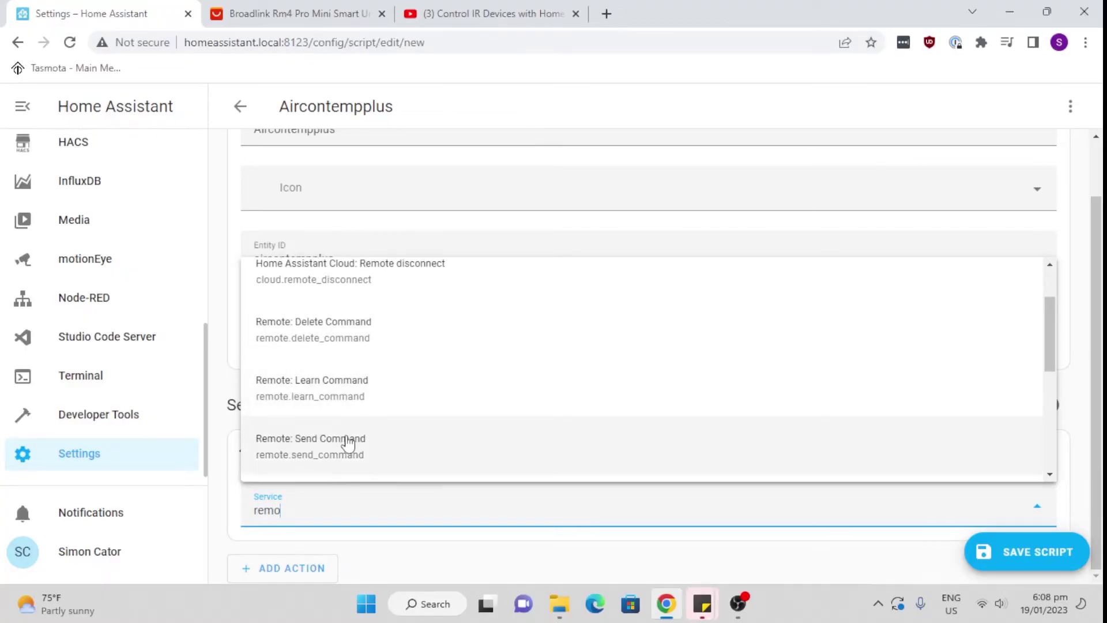
click(348, 447)
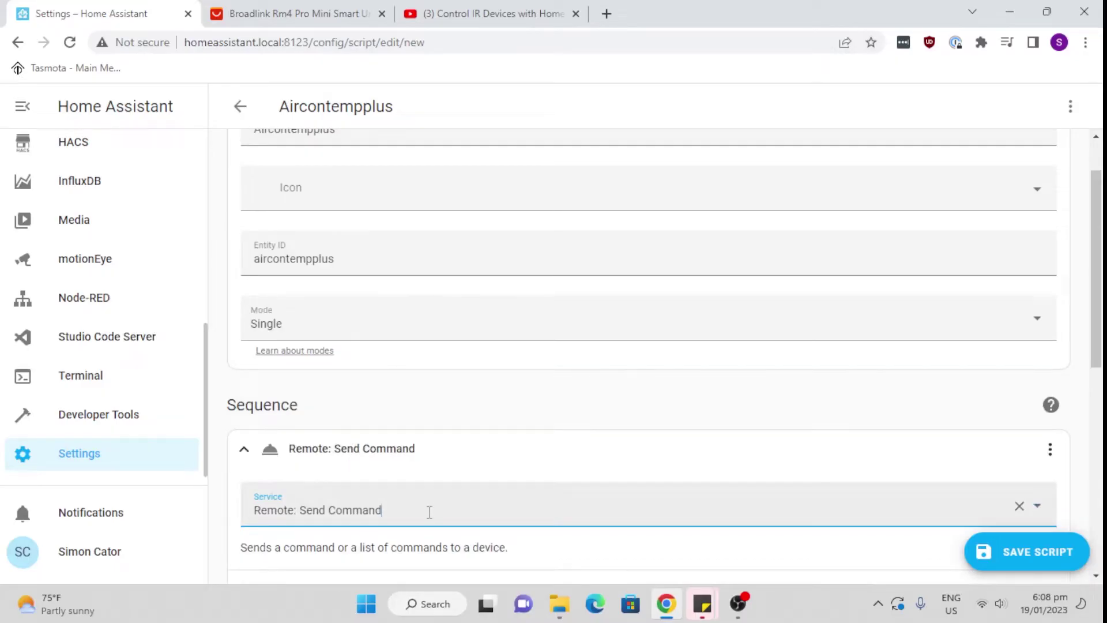
scroll(425, 543, down, 1)
scroll(426, 539, down, 3)
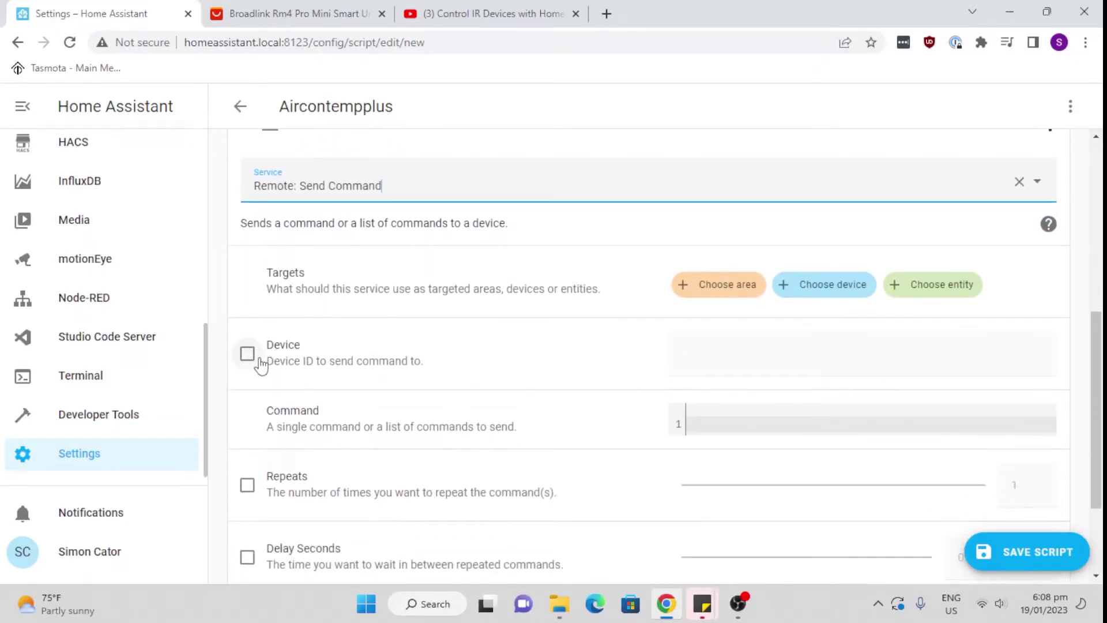
Step: Target the Universal Remote and set the action's device to aircon_bed
click(858, 286)
click(813, 364)
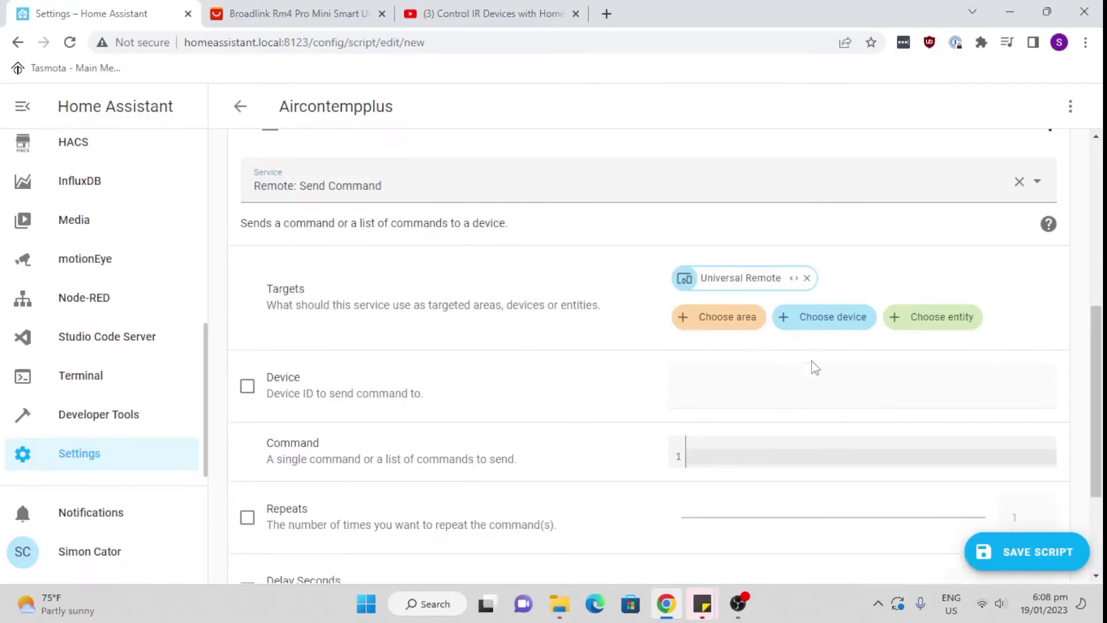
click(248, 386)
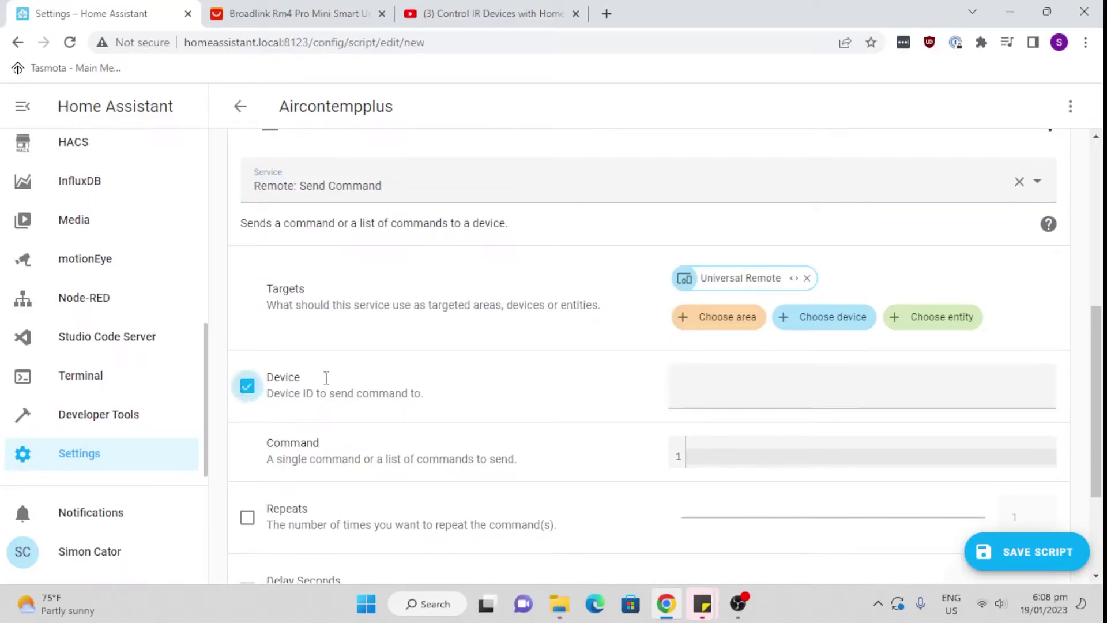
click(759, 395)
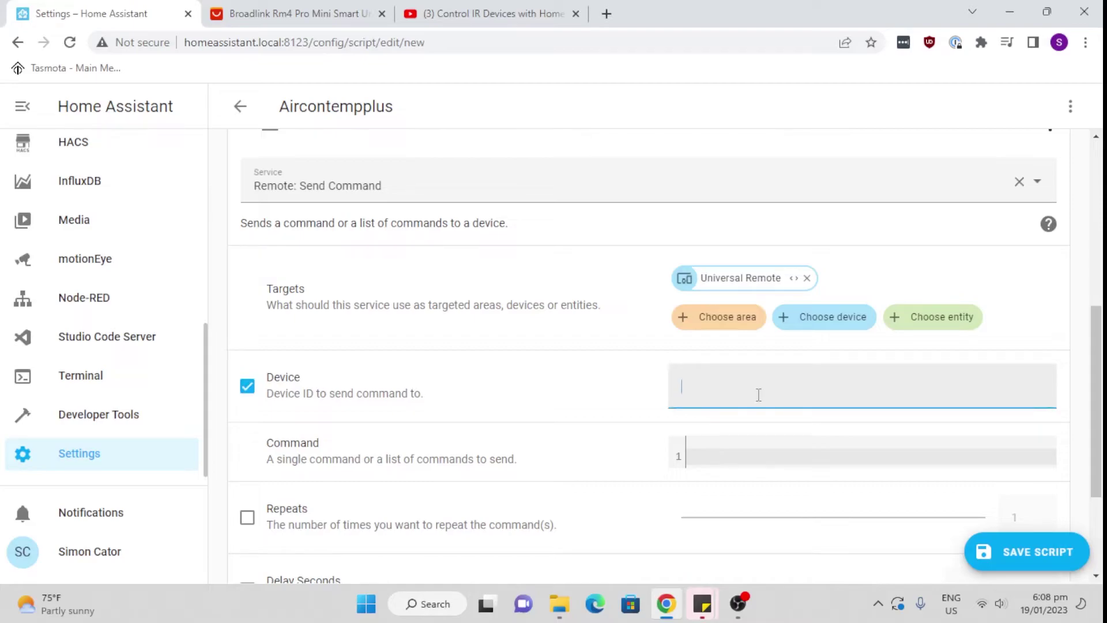
text(aircon_bed)
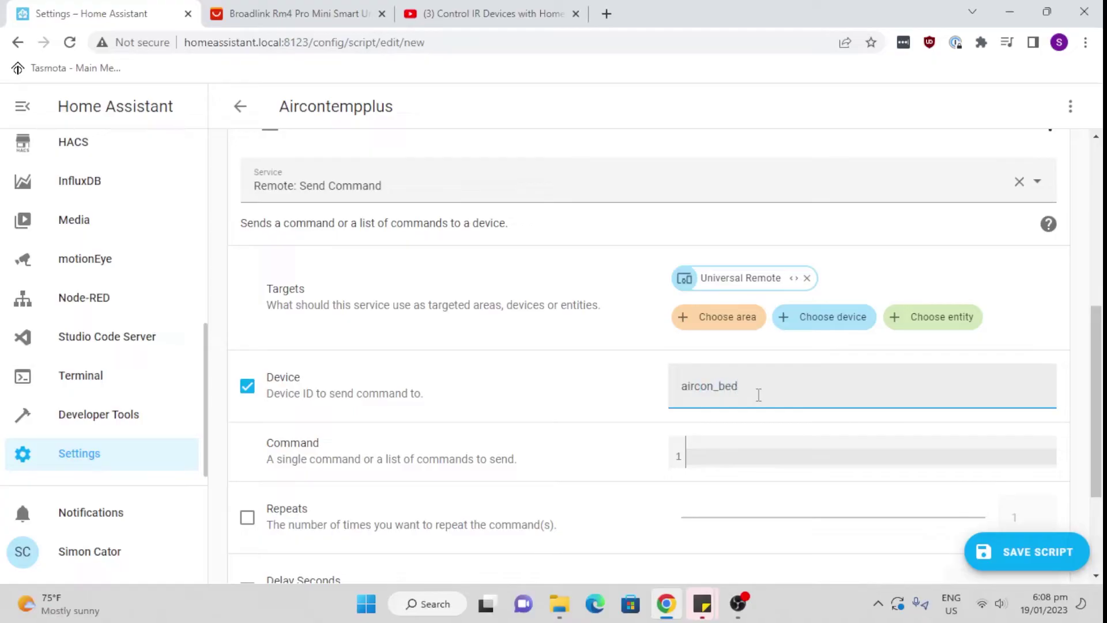
Step: Enter tempplus as the command to send and save the script
click(718, 451)
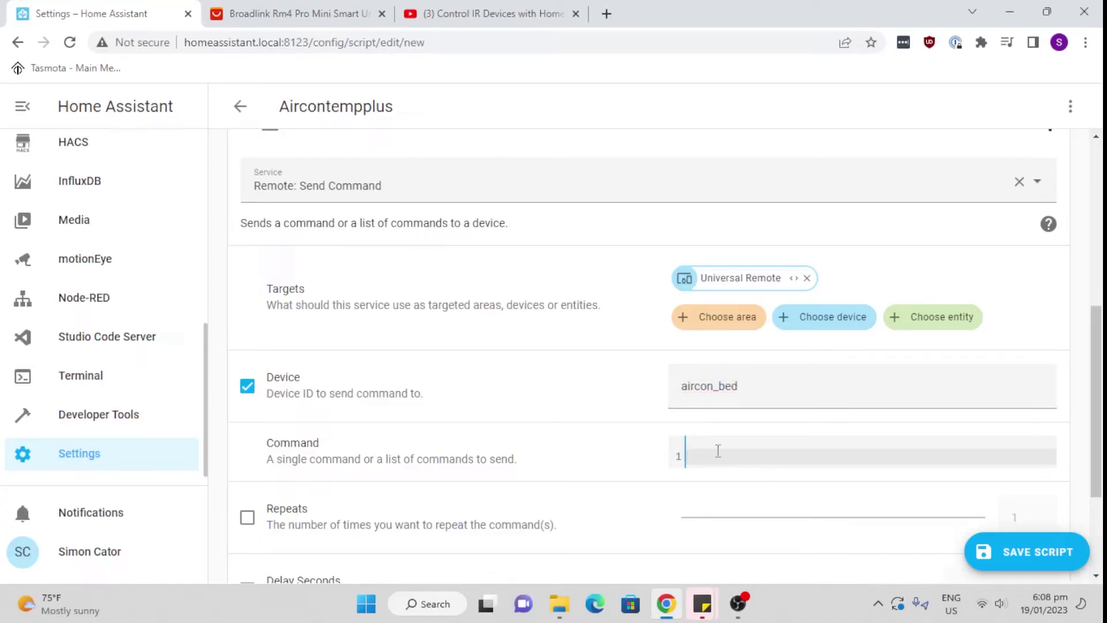
text(tempplus)
scroll(761, 499, down, 3)
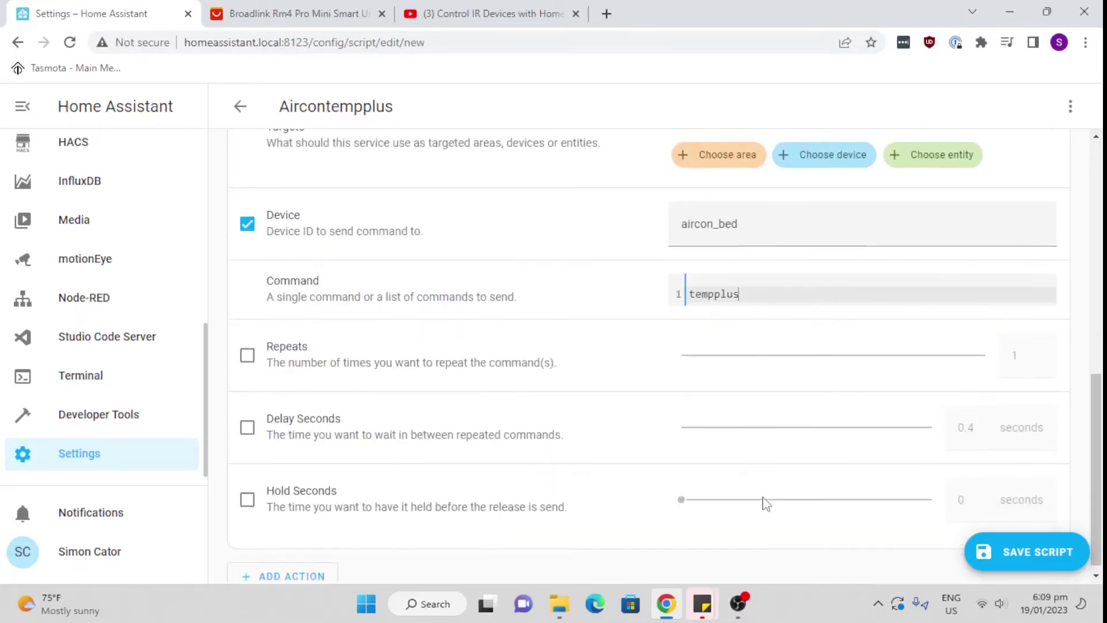
click(1019, 551)
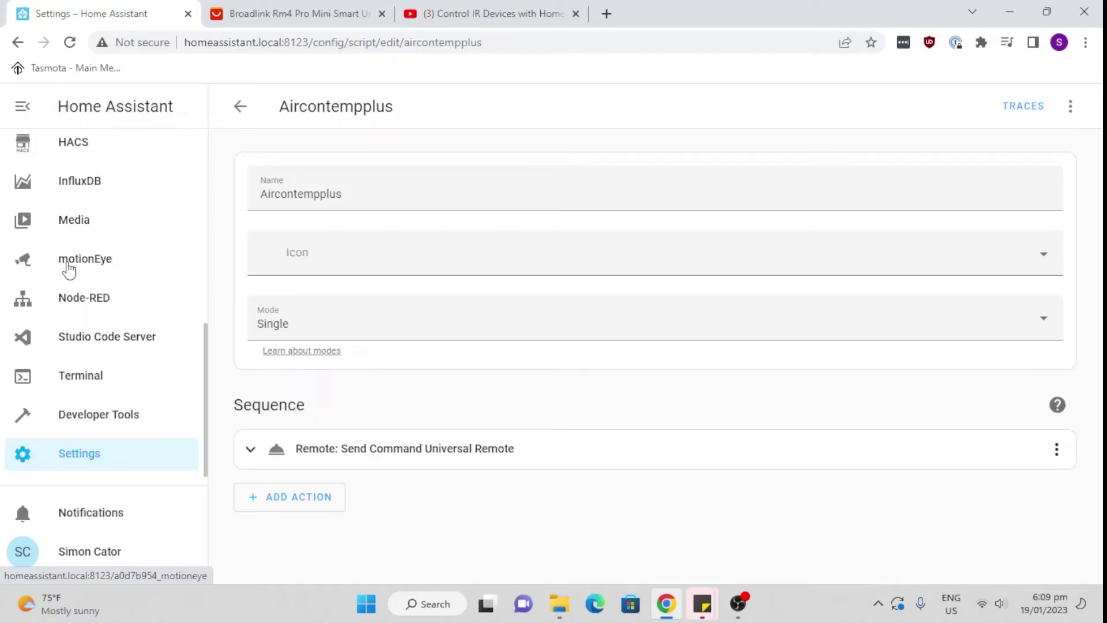
scroll(45, 218, up, 10)
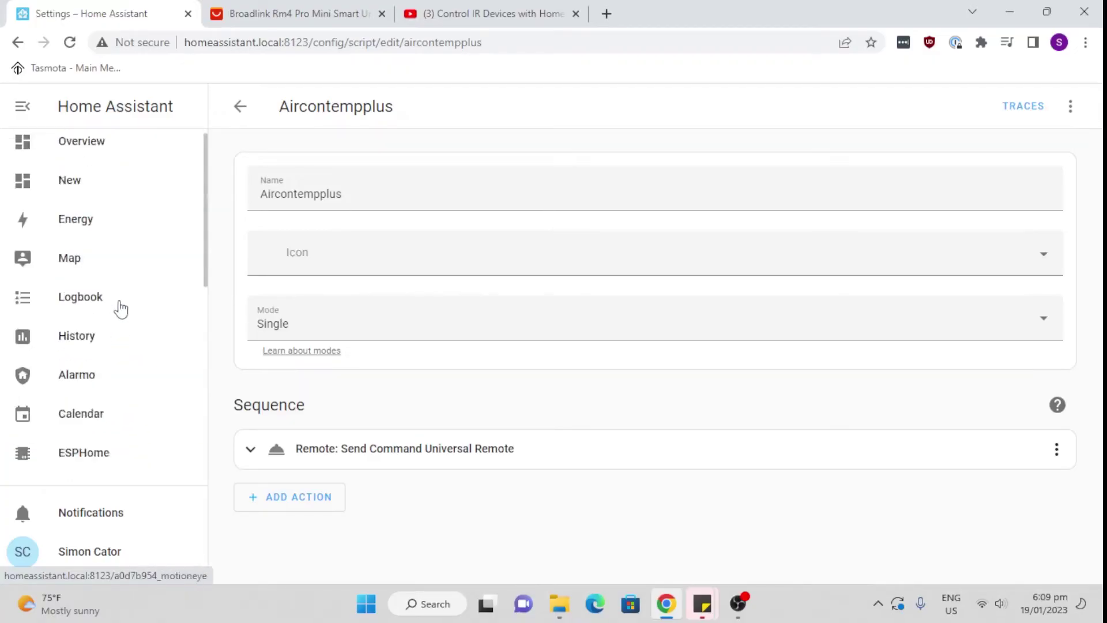
Step: Put the Overview dashboard into edit mode and start a new Button card
click(86, 153)
click(1056, 106)
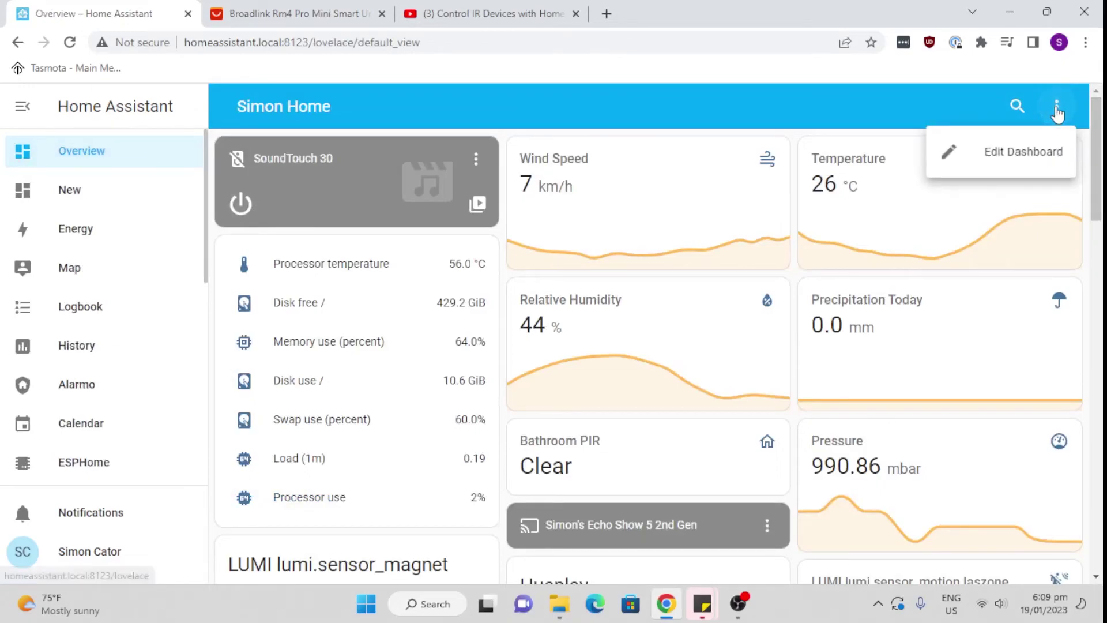
click(1032, 155)
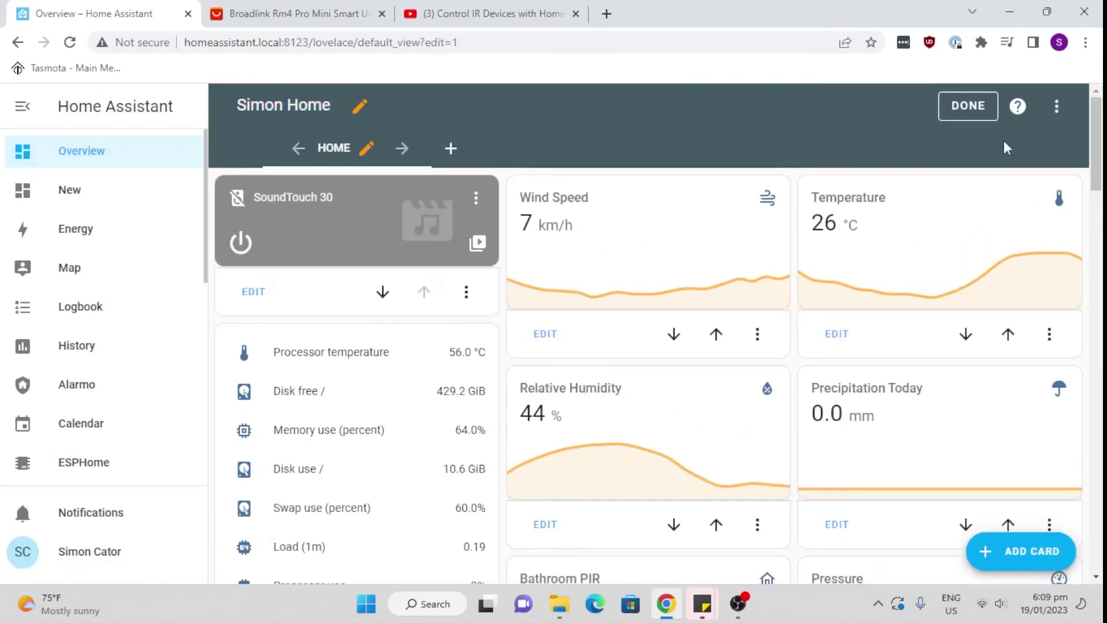
click(1029, 549)
click(555, 434)
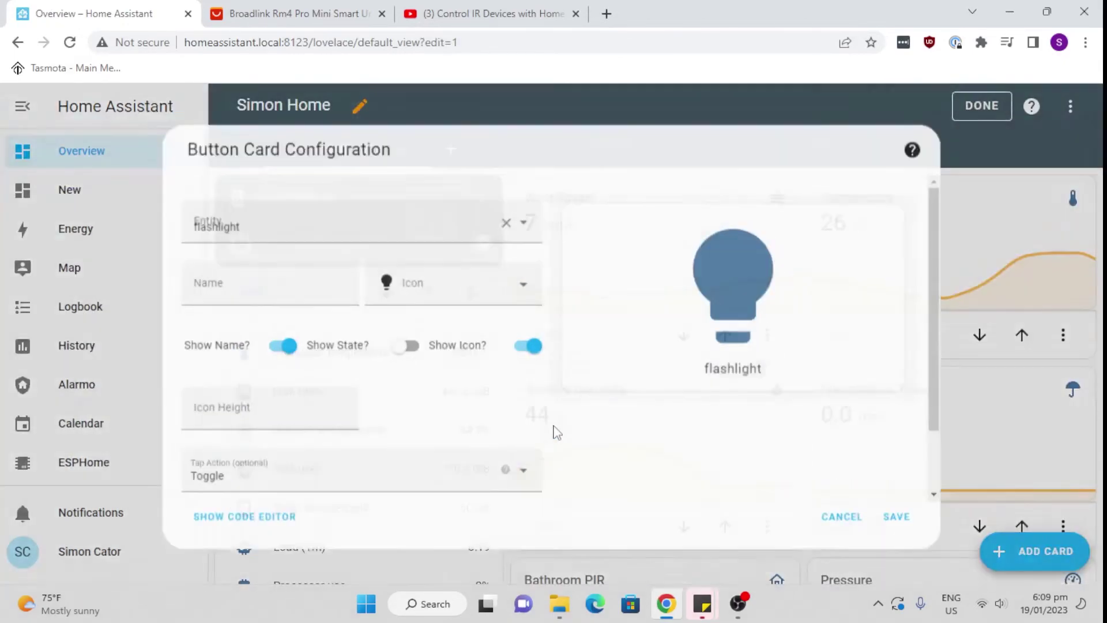
Step: Replace the card's flashlight entity with the Aircontempplus script and save the card
click(317, 233)
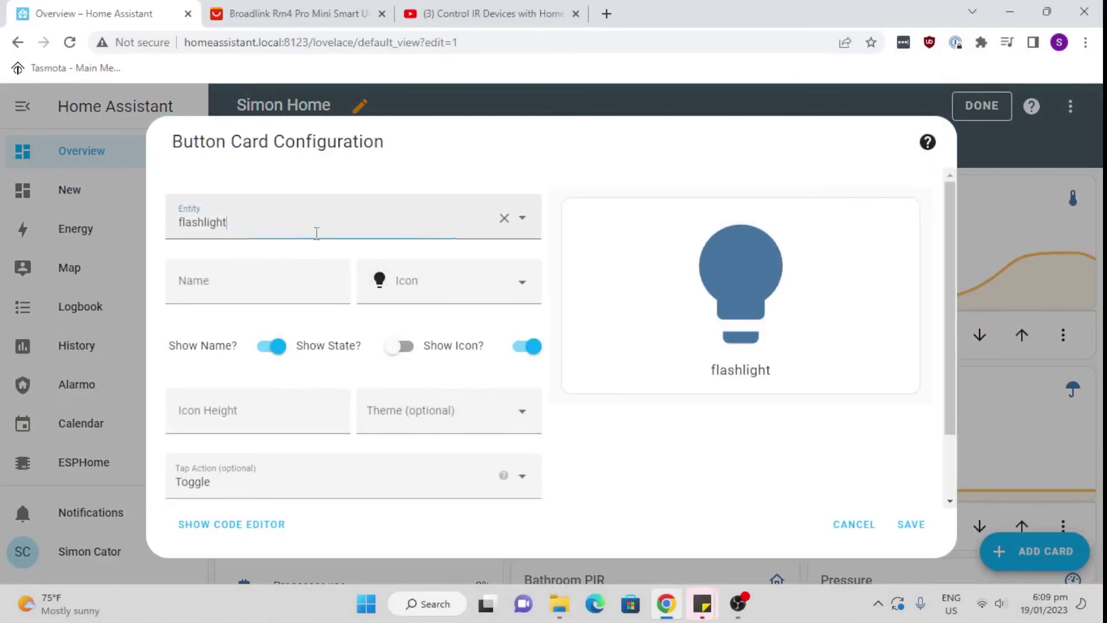
drag(316, 233, 95, 218)
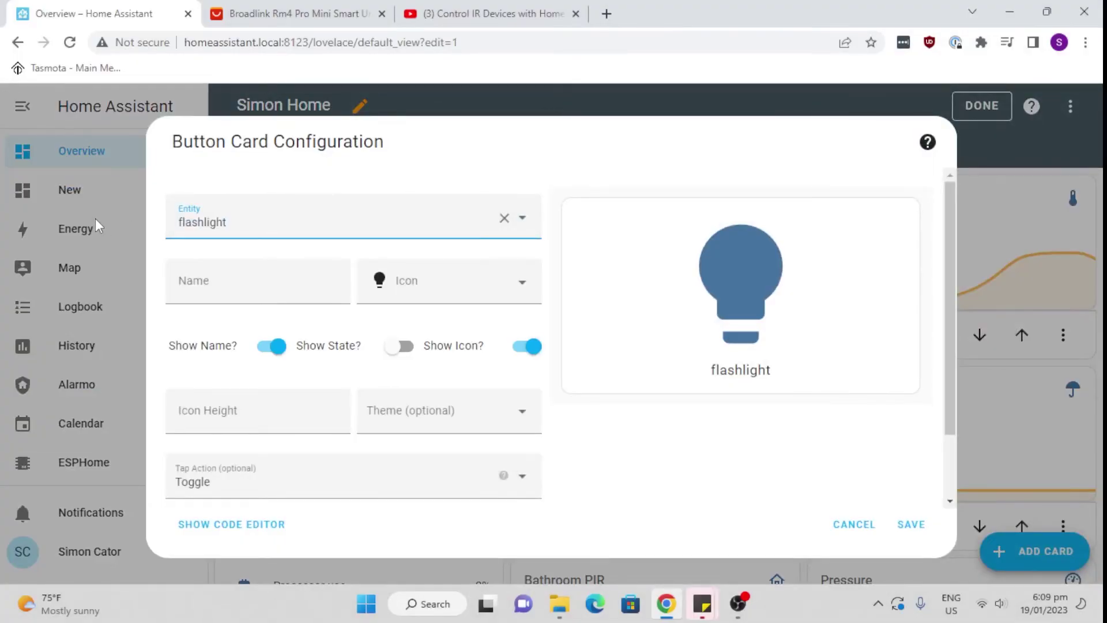
text(air)
key(BackSpace)
key(BackSpace)
key(BackSpace)
key(BackSpace)
key(BackSpace)
key(BackSpace)
key(BackSpace)
key(BackSpace)
key(BackSpace)
key(BackSpace)
key(BackSpace)
key(BackSpace)
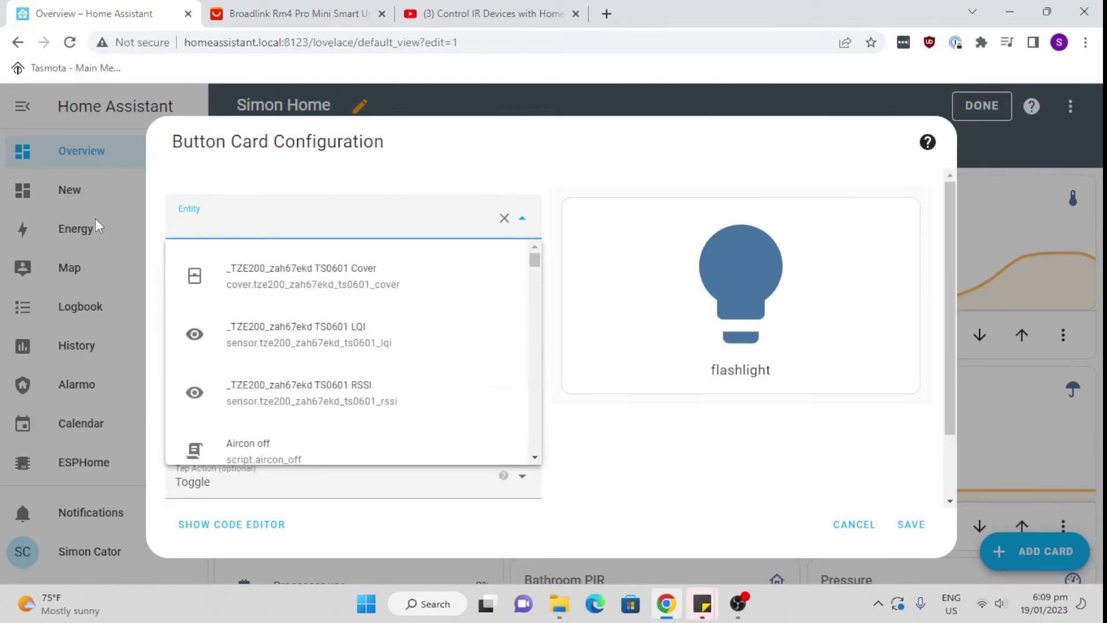
text(air)
key(BackSpace)
key(BackSpace)
text(ir)
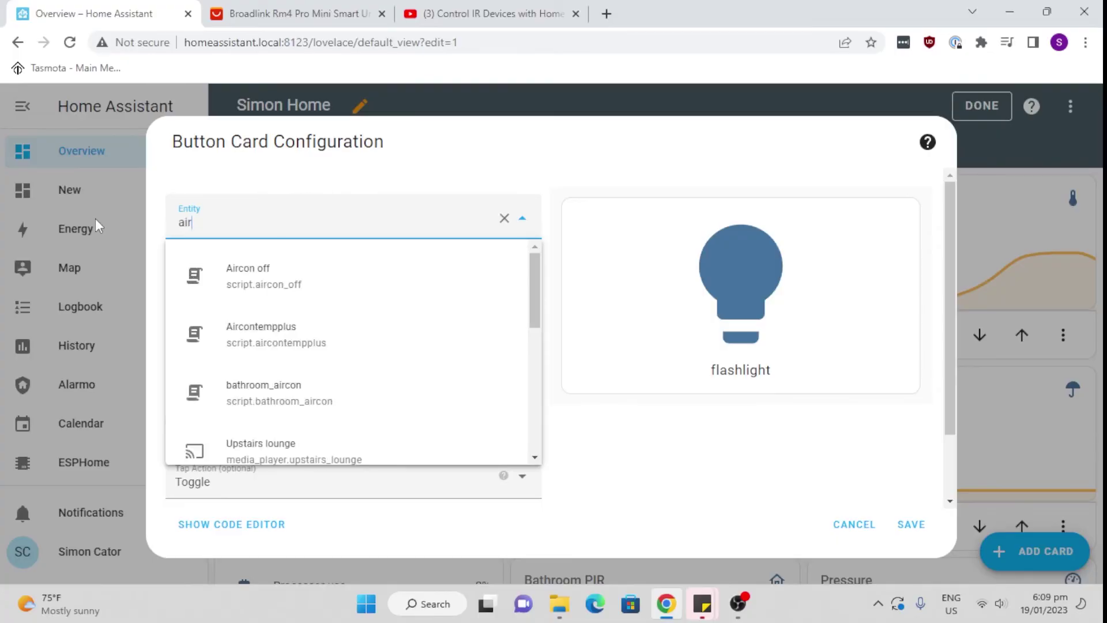
click(242, 341)
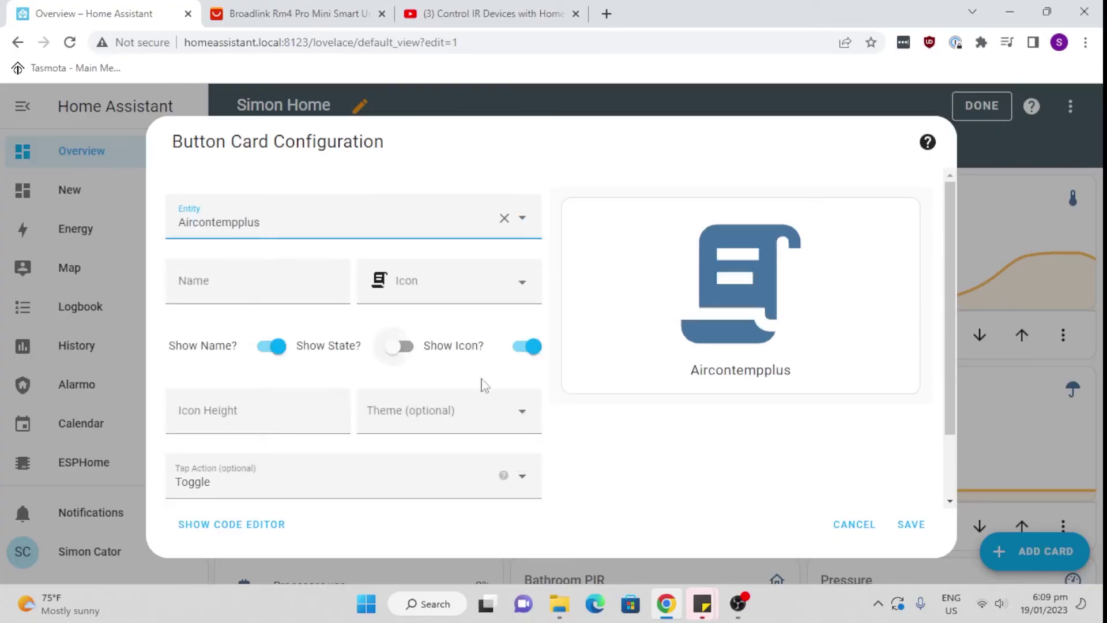
click(911, 525)
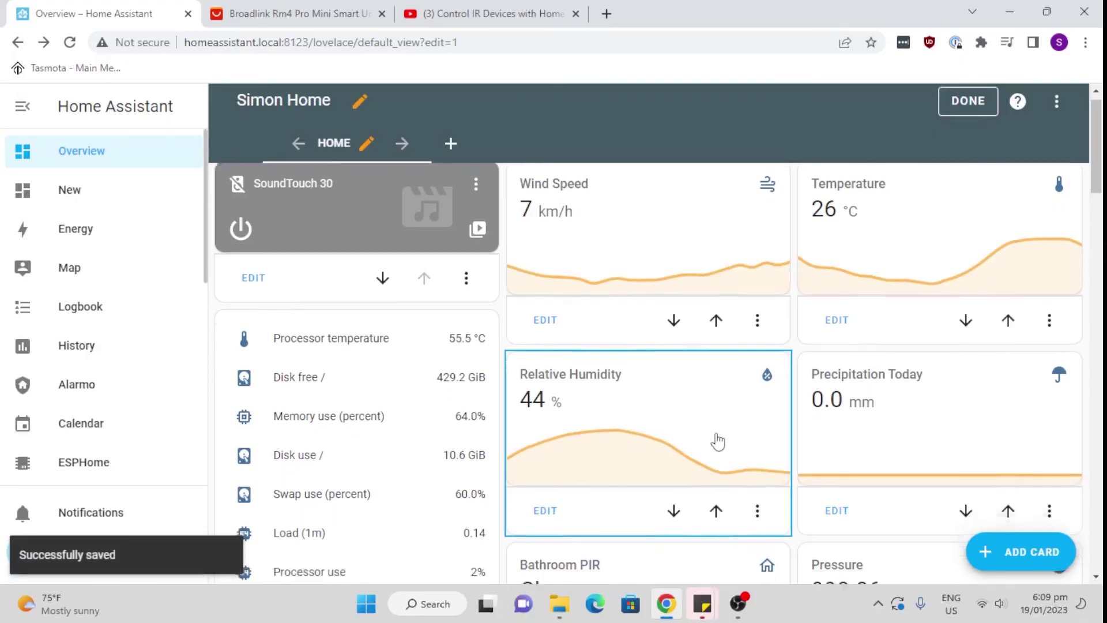
Step: Run the Aircontempplus script from its new button card at the bottom of the dashboard
scroll(744, 446, down, 10)
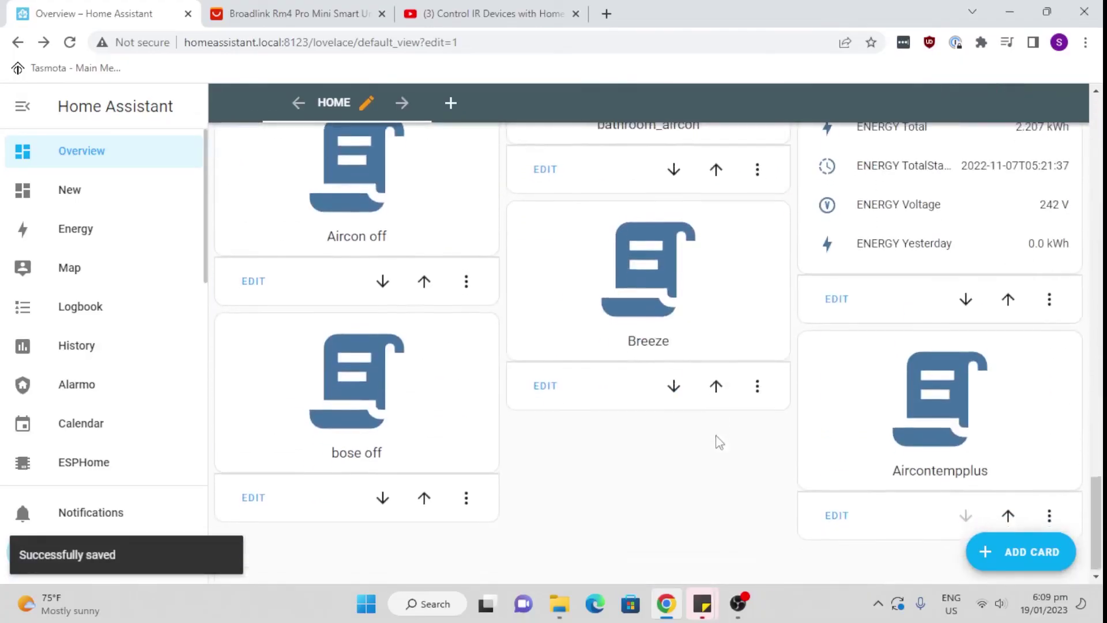
click(934, 398)
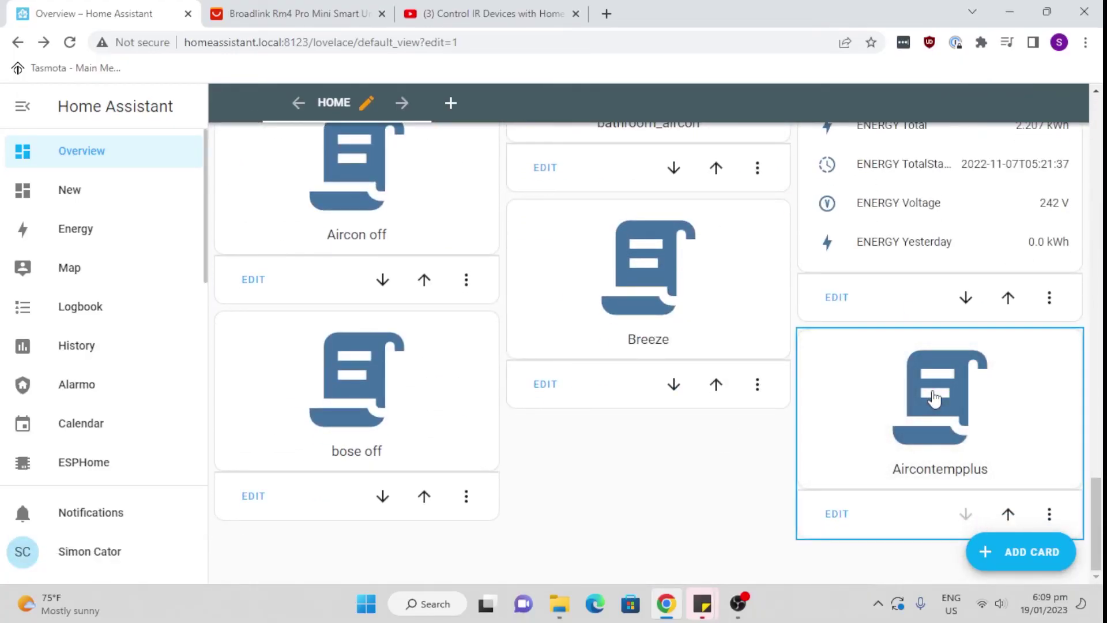